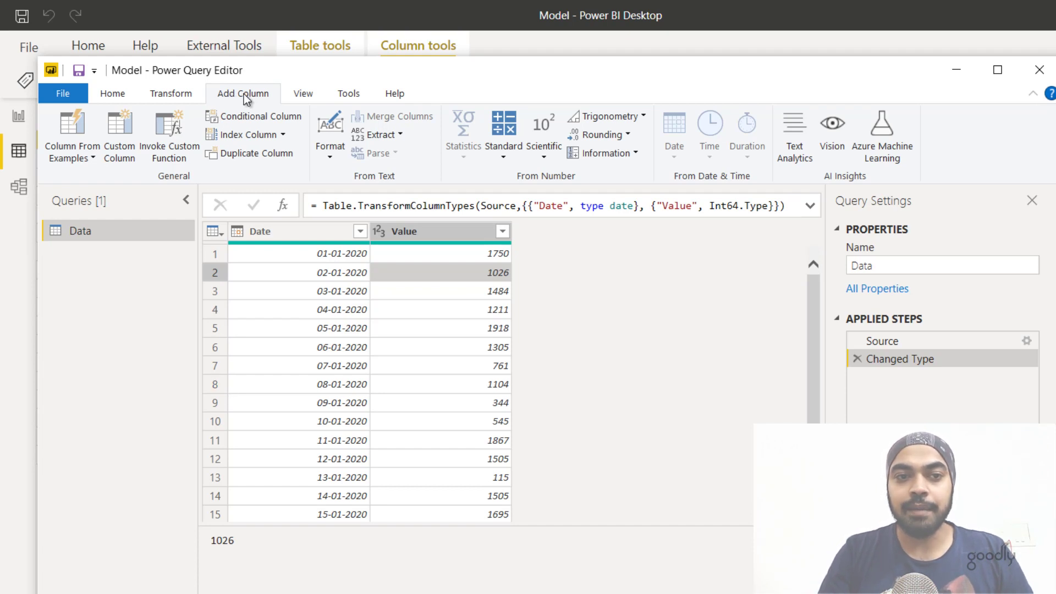
Add an index column starting from 0 to the Data query.
{"action": "left_click", "coordinate": [282, 135]}
{"action": "left_click", "coordinate": [264, 154]}
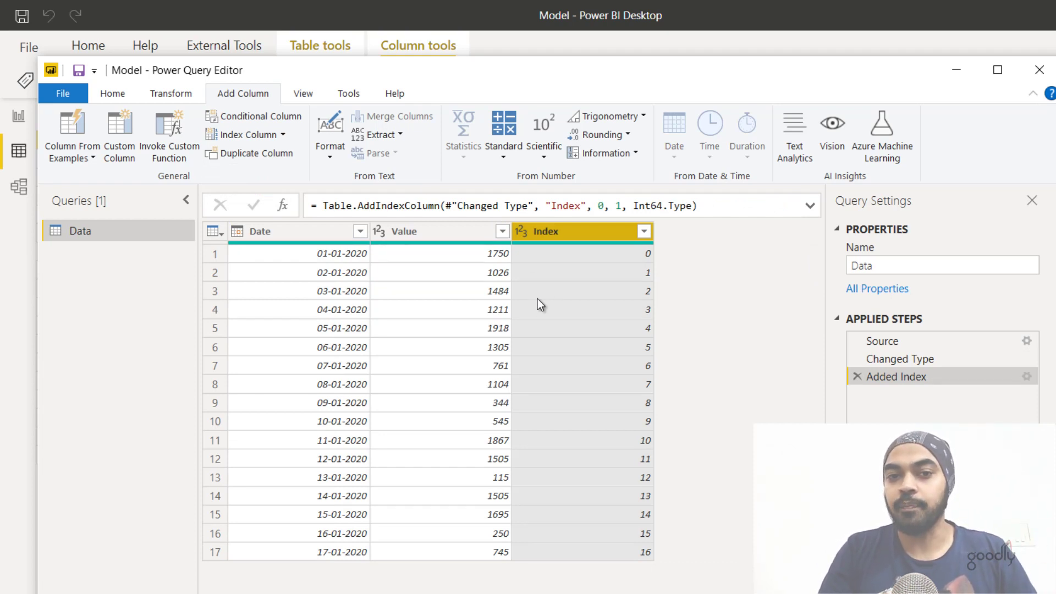
{"action": "left_click", "coordinate": [627, 251]}
{"action": "left_click", "coordinate": [635, 273]}
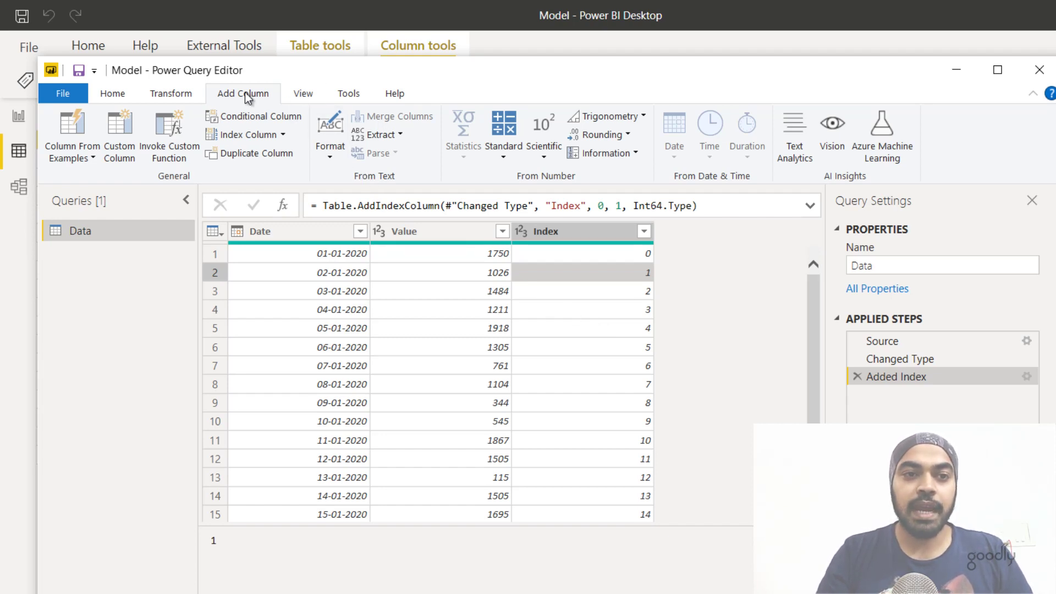
Start a new custom column and name it "Prev Row".
{"action": "left_click", "coordinate": [117, 149]}
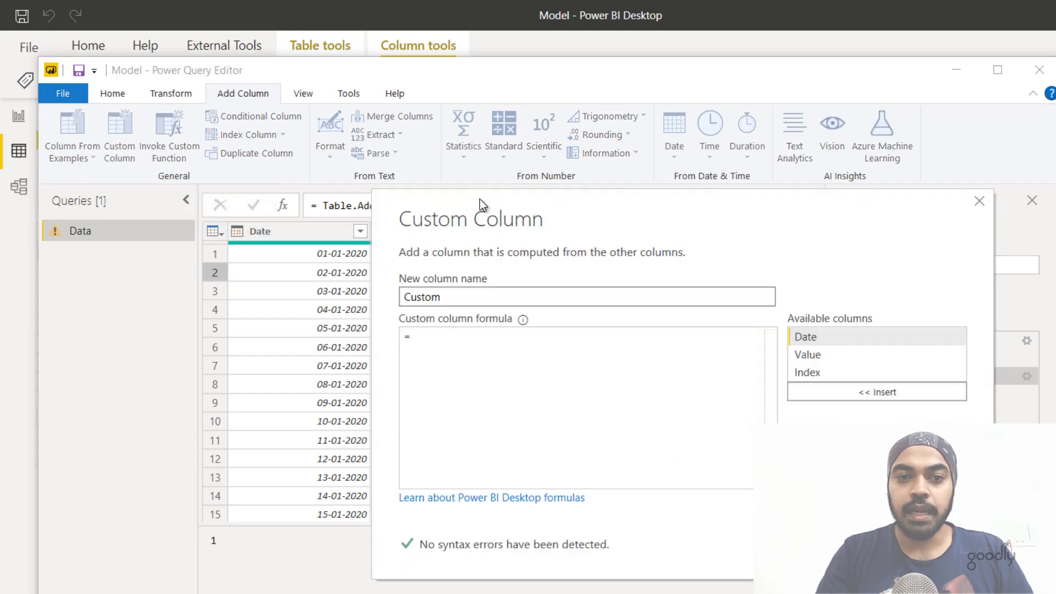
{"action": "left_click_drag", "start_coordinate": [482, 204], "coordinate": [784, 273]}
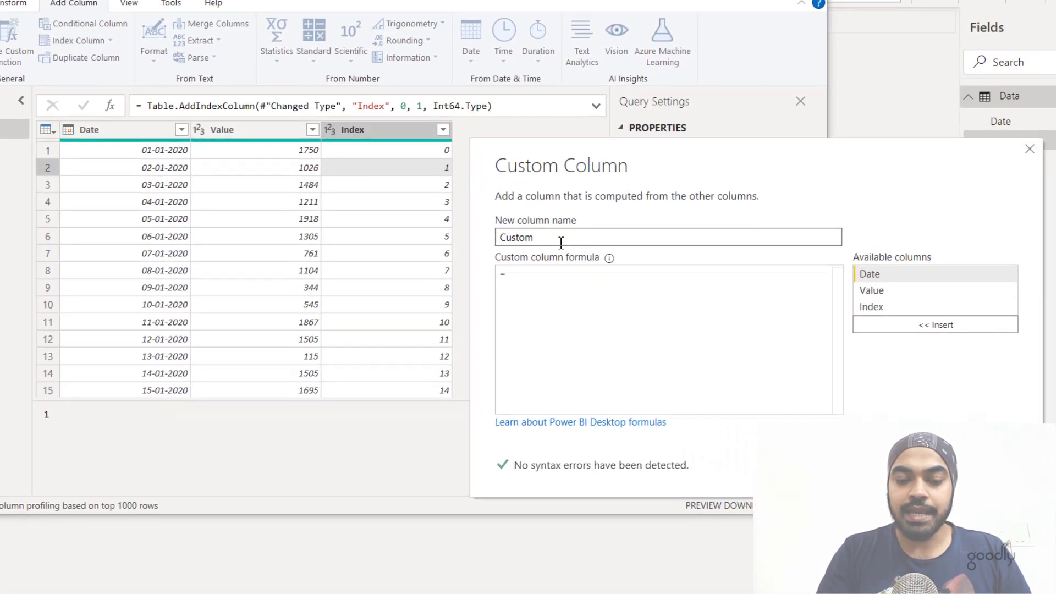
{"action": "double_click", "coordinate": [561, 242]}
{"action": "type", "text": "Prev Row"}
Begin the custom column formula with a reference to the previous query step, #"Added Index".
{"action": "left_click", "coordinate": [549, 284]}
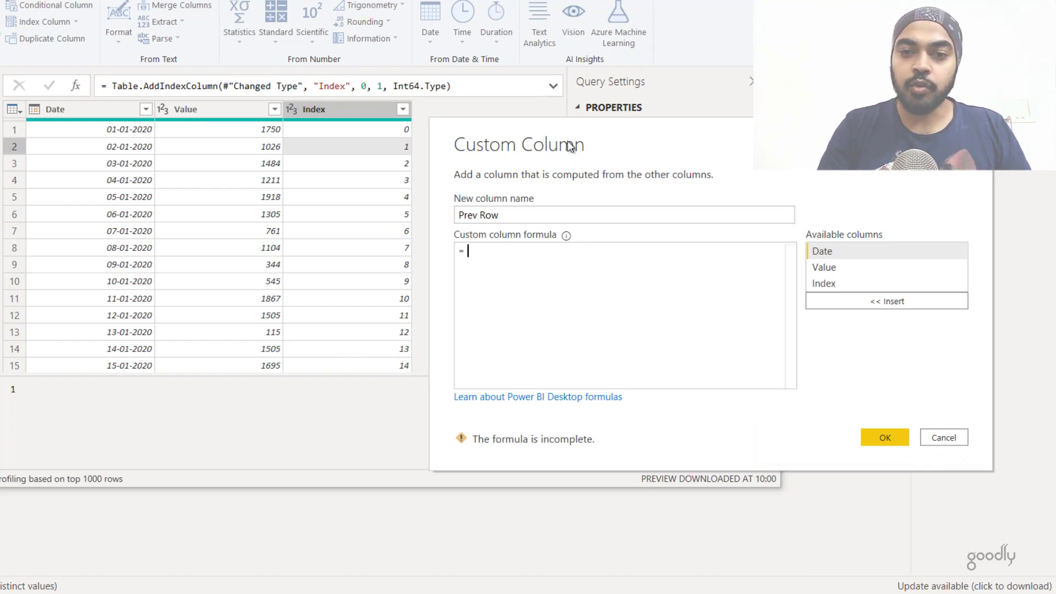
{"action": "left_click_drag", "start_coordinate": [572, 144], "coordinate": [550, 275]}
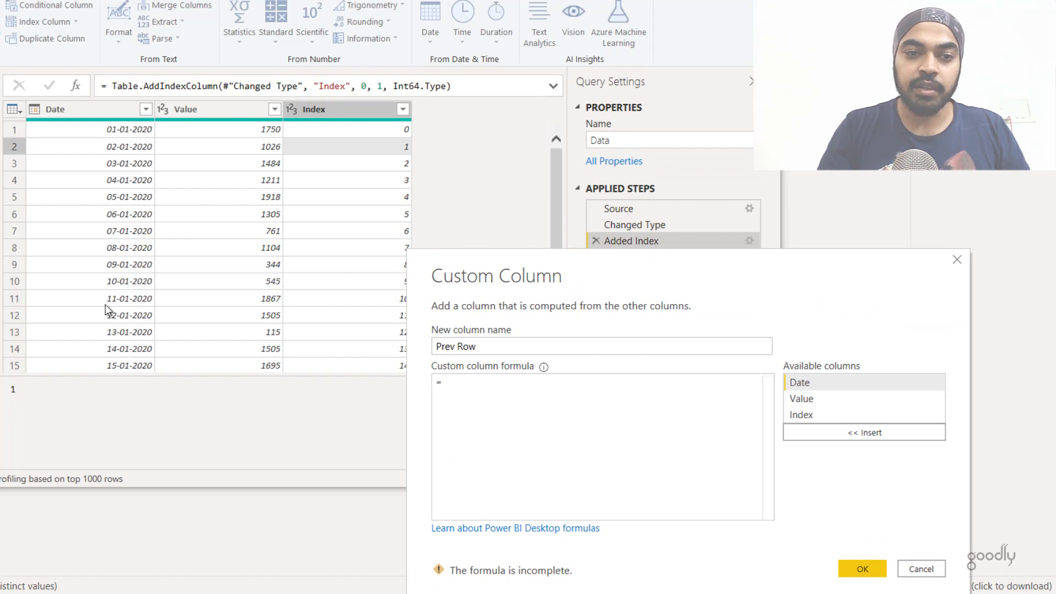
{"action": "left_click_drag", "start_coordinate": [506, 284], "coordinate": [502, 311]}
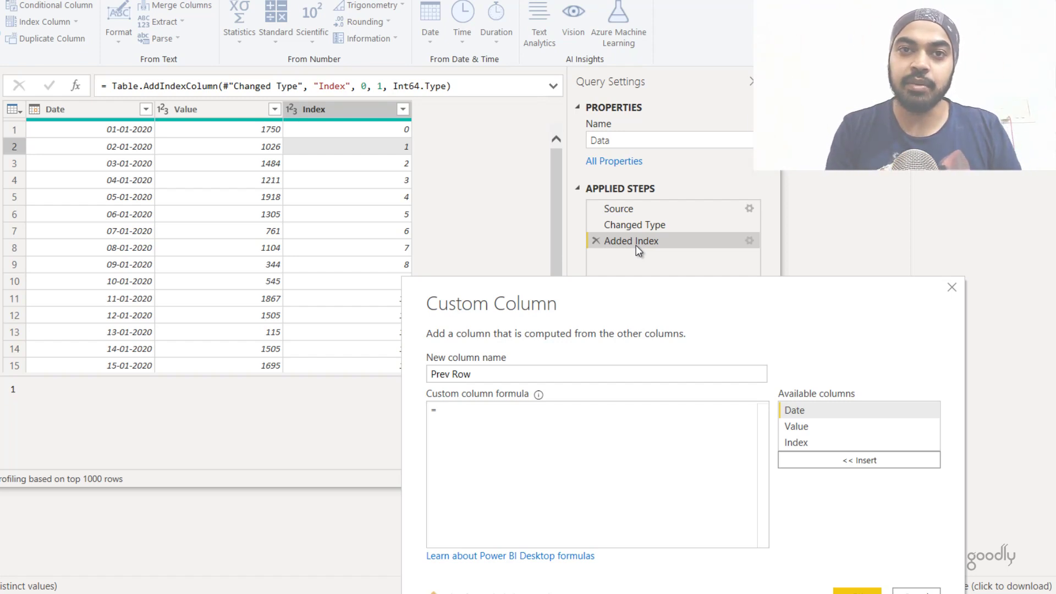
{"action": "left_click", "coordinate": [508, 426]}
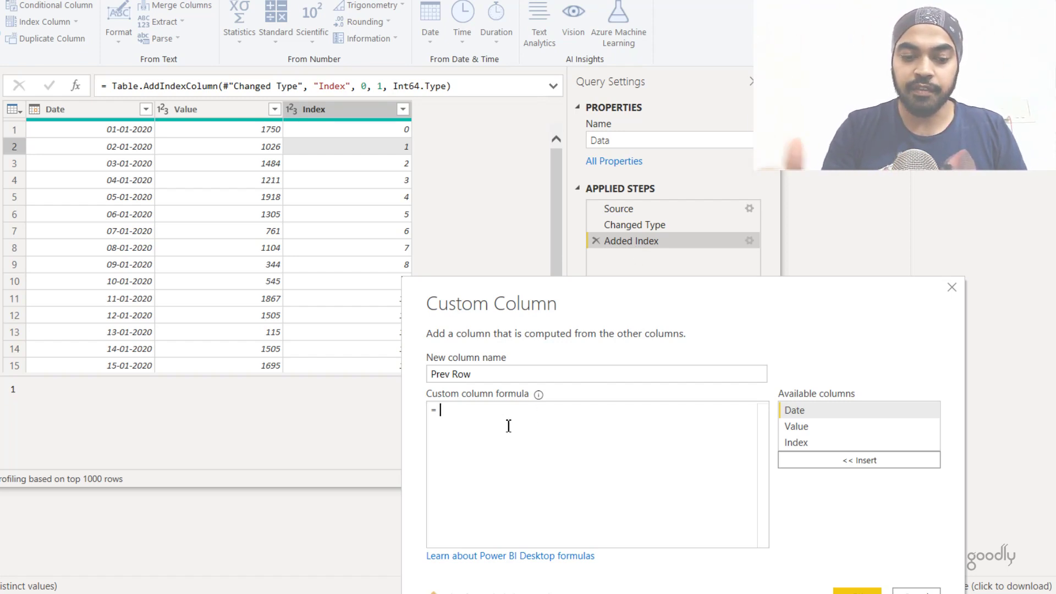
{"action": "type", "text": "#"}
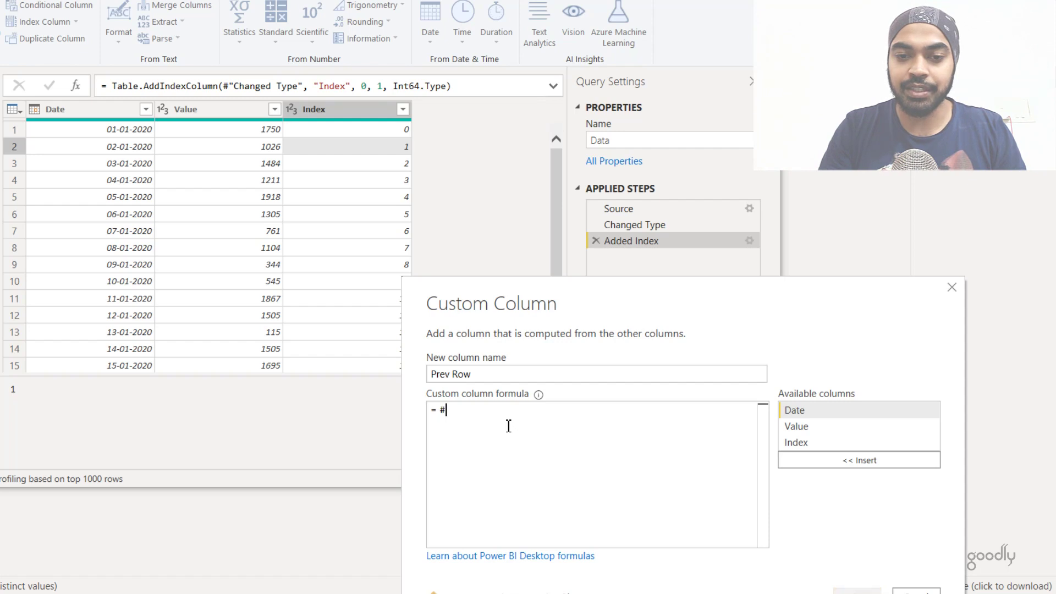
{"action": "type", "text": "\"Added"}
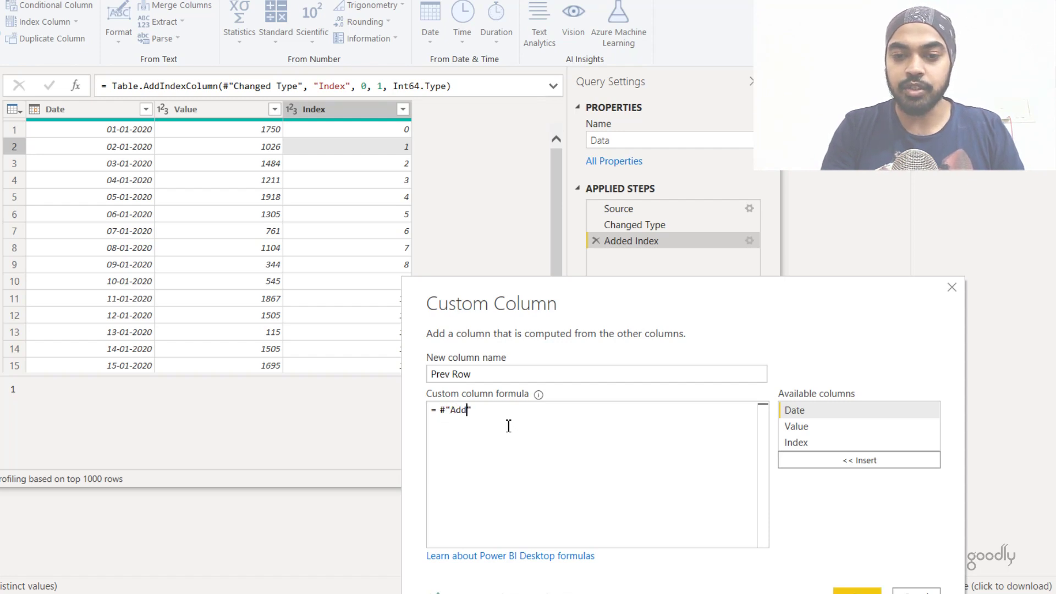
{"action": "type", "text": " Index"}
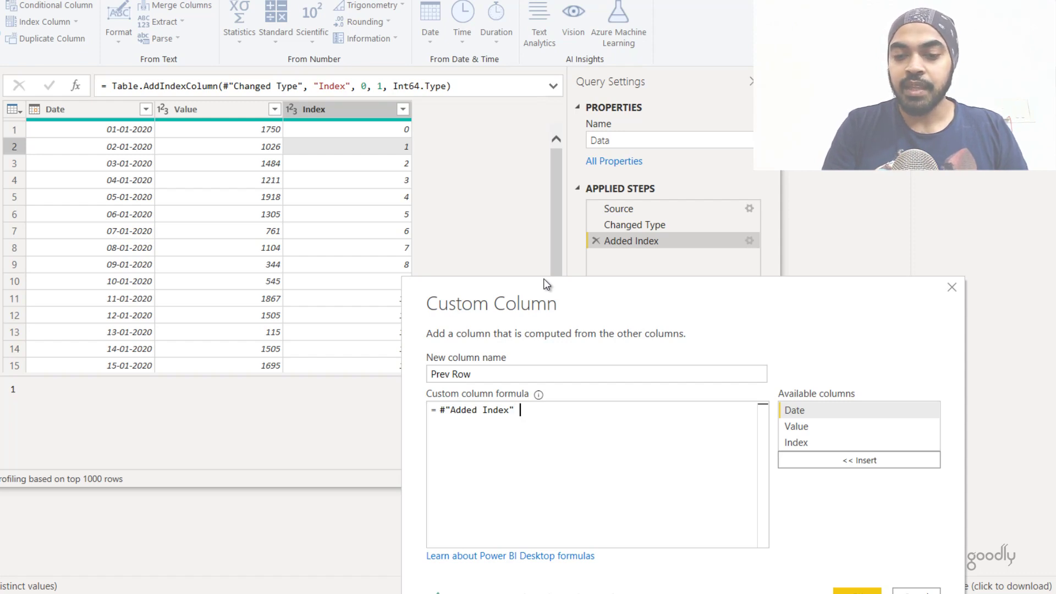
Add the row lookup { [Index] - 1 } after the #"Added Index" reference in the formula.
{"action": "type", "text": "{"}
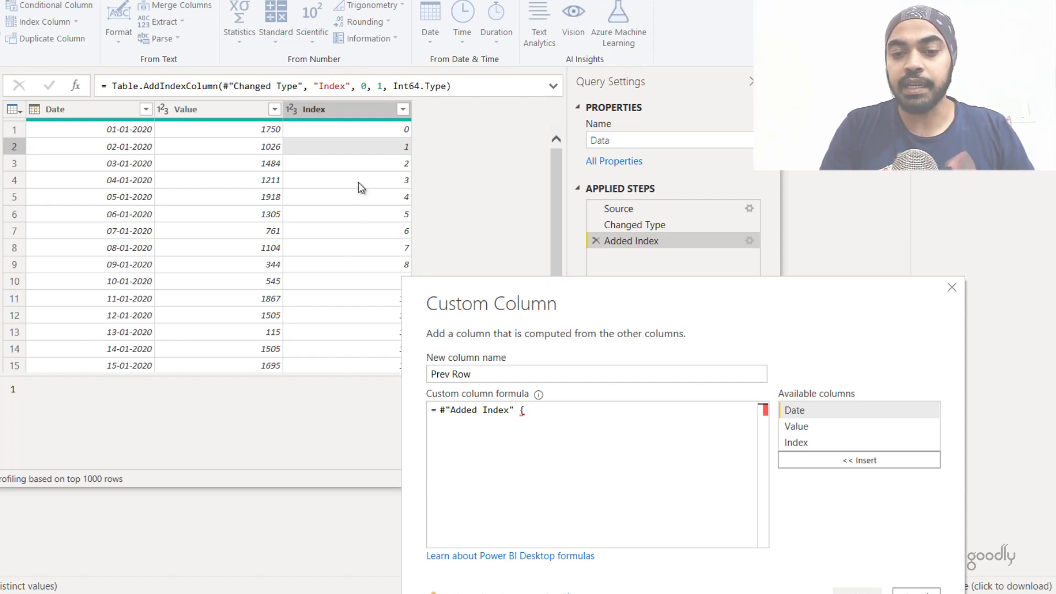
{"action": "type", "text": "["}
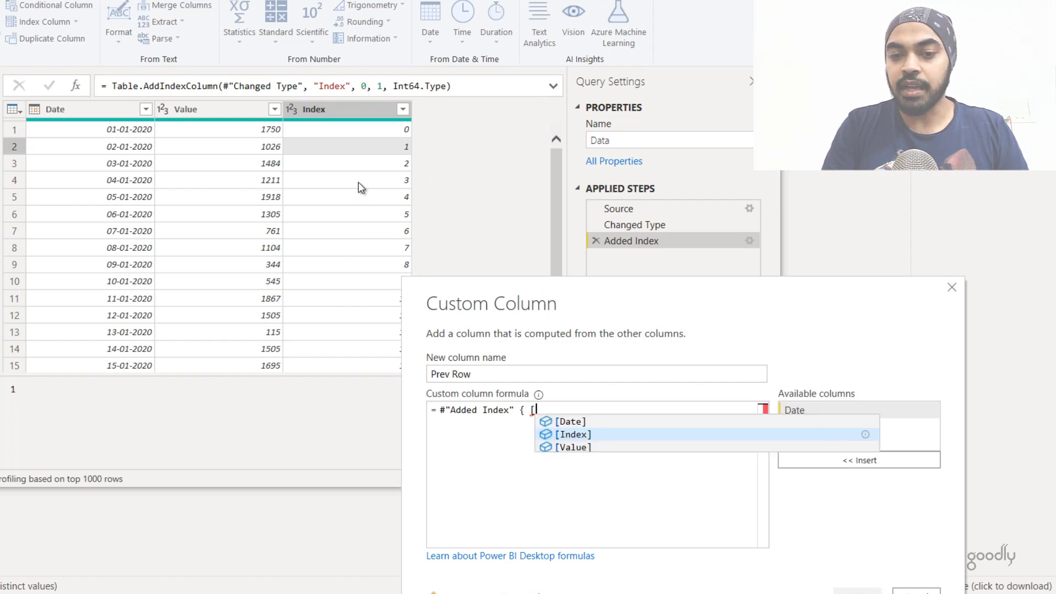
{"action": "key", "text": "Tab"}
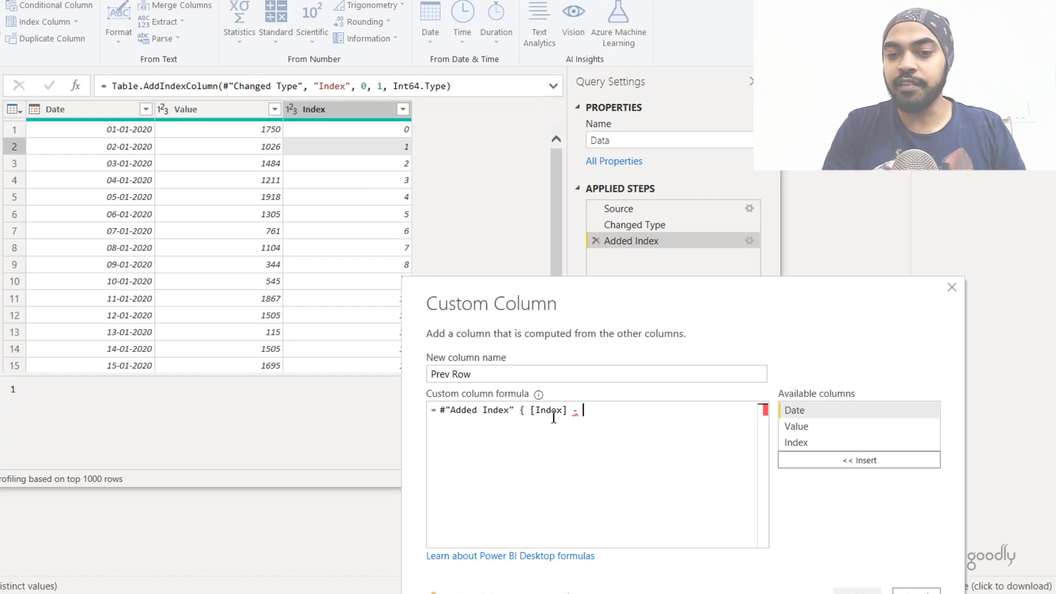
{"action": "type", "text": "- "}
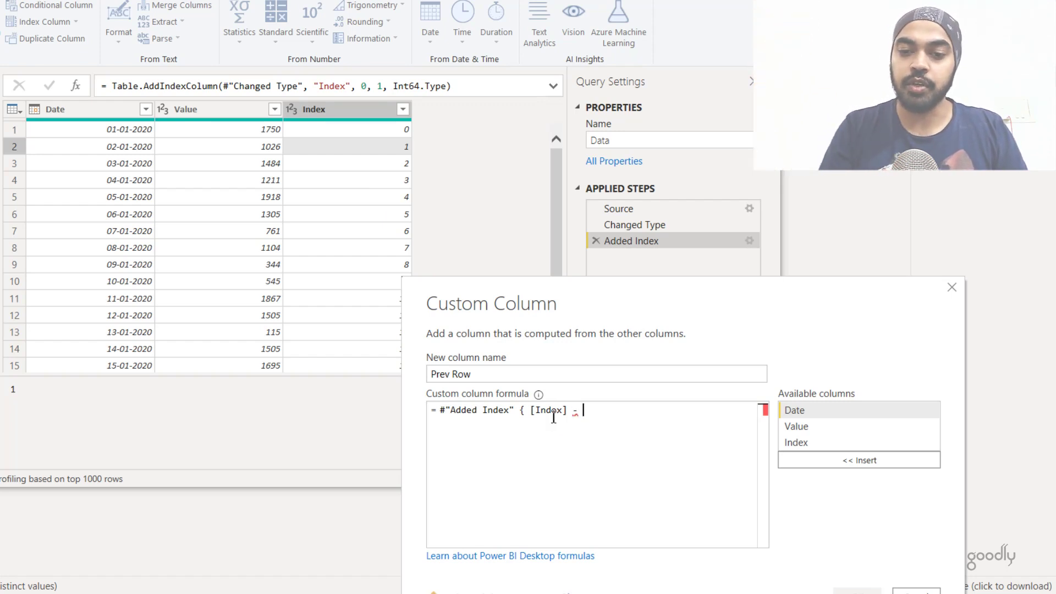
{"action": "type", "text": "1 }"}
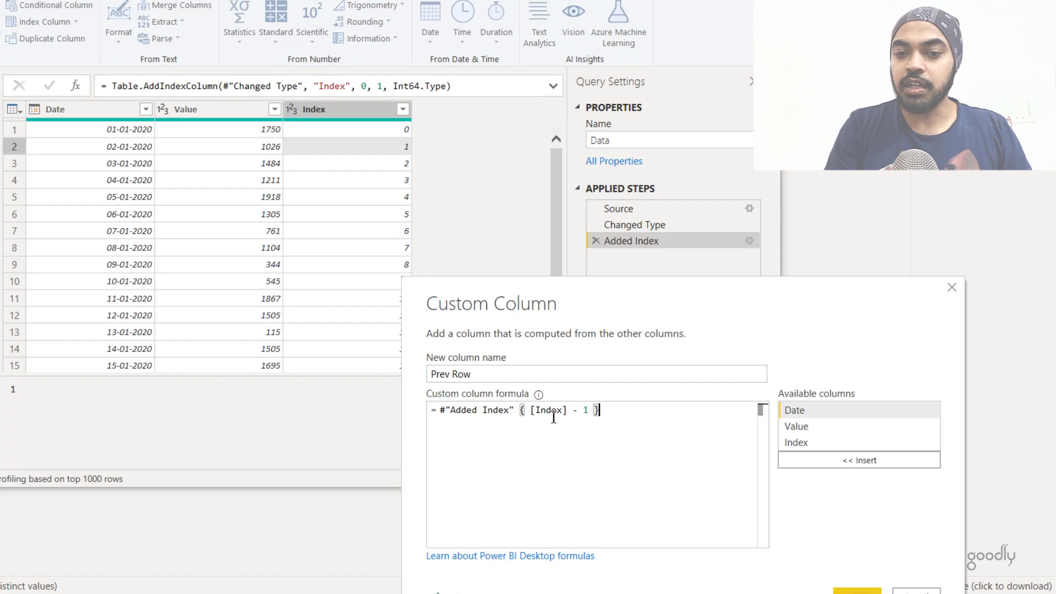
{"action": "key", "text": "Left"}
{"action": "key", "text": "BackSpace"}
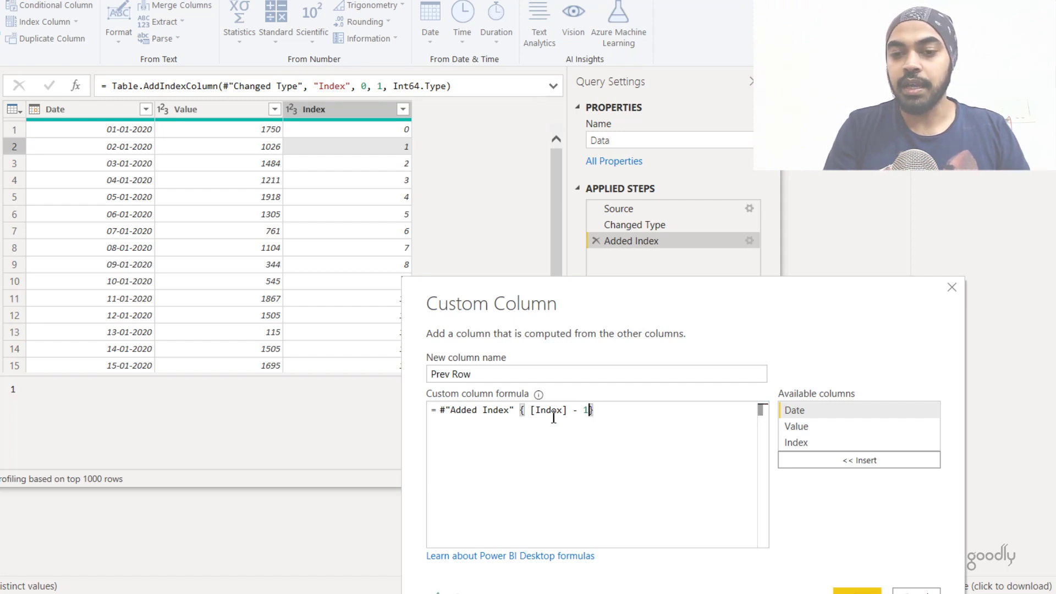
{"action": "key", "text": "Right"}
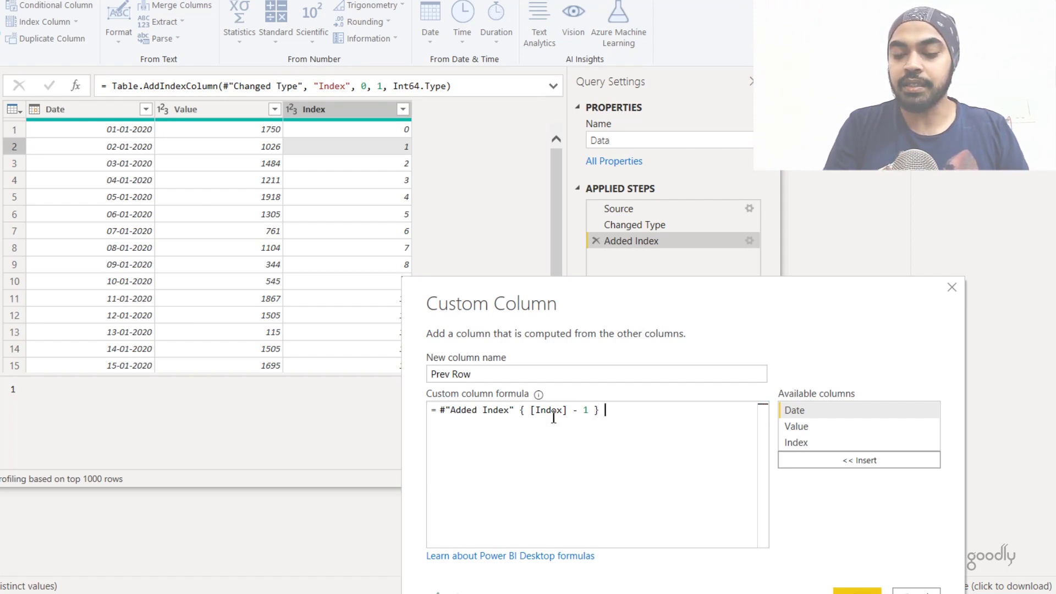
Complete the formula with the [Value] field and create the Prev Row column.
{"action": "type", "text": "[val"}
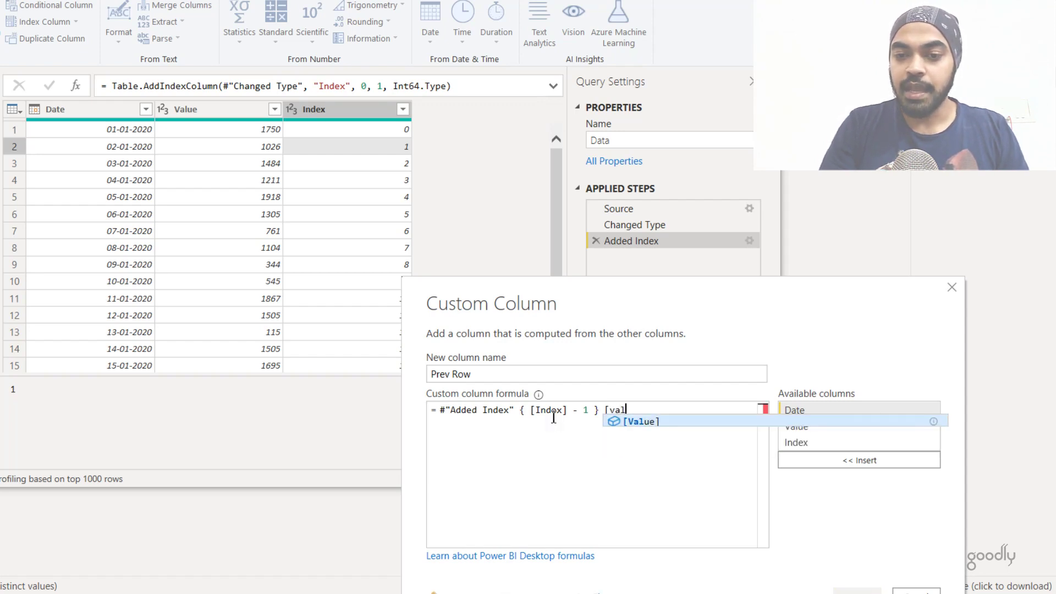
{"action": "key", "text": "Tab"}
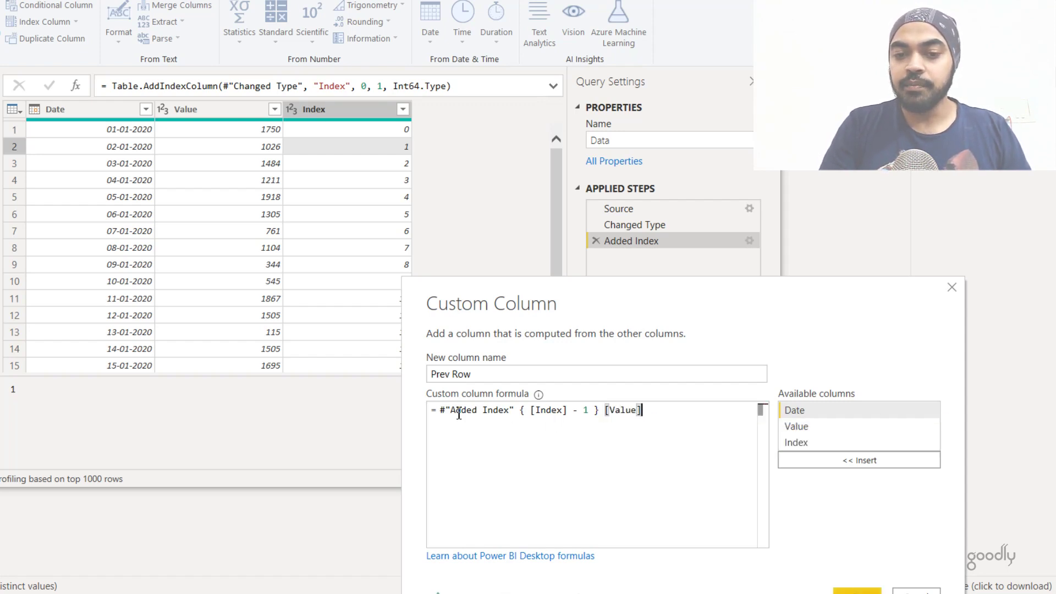
{"action": "left_click_drag", "start_coordinate": [530, 413], "coordinate": [567, 417]}
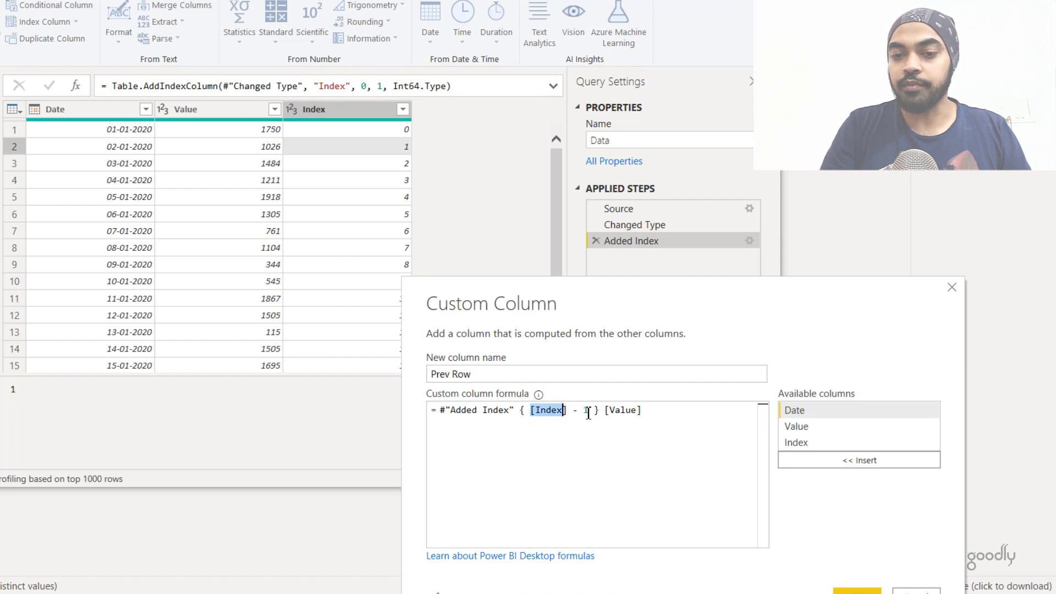
{"action": "double_click", "coordinate": [636, 414]}
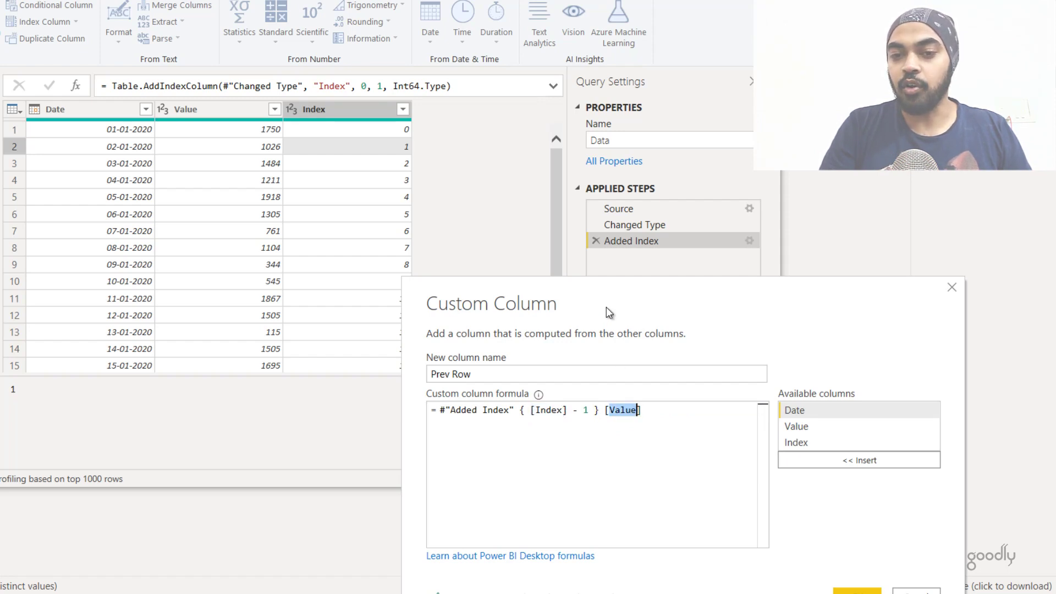
{"action": "left_click_drag", "start_coordinate": [606, 307], "coordinate": [611, 153]}
{"action": "left_click", "coordinate": [862, 438]}
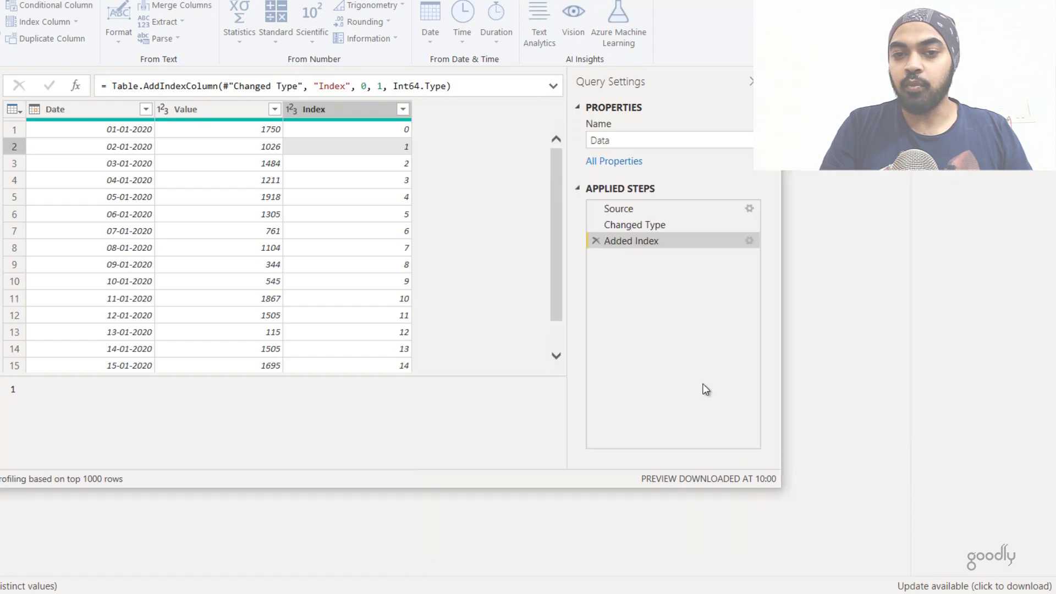
{"action": "left_click", "coordinate": [279, 150]}
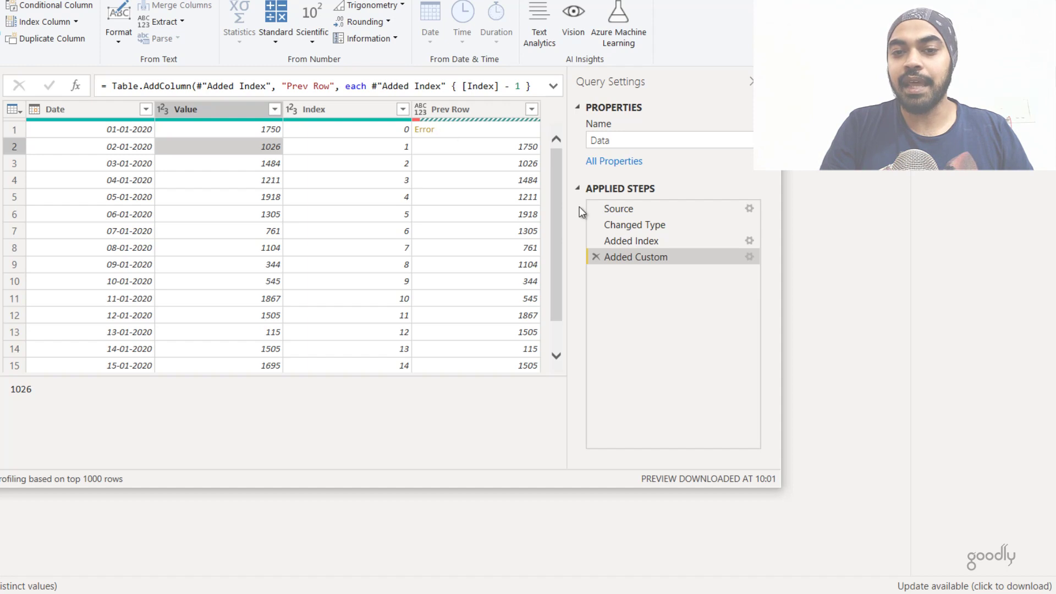
Edit the Prev Row formula to handle errors: try #"Added Index" { [Index] - 1 } [Value] otherwise null.
{"action": "left_click", "coordinate": [750, 259]}
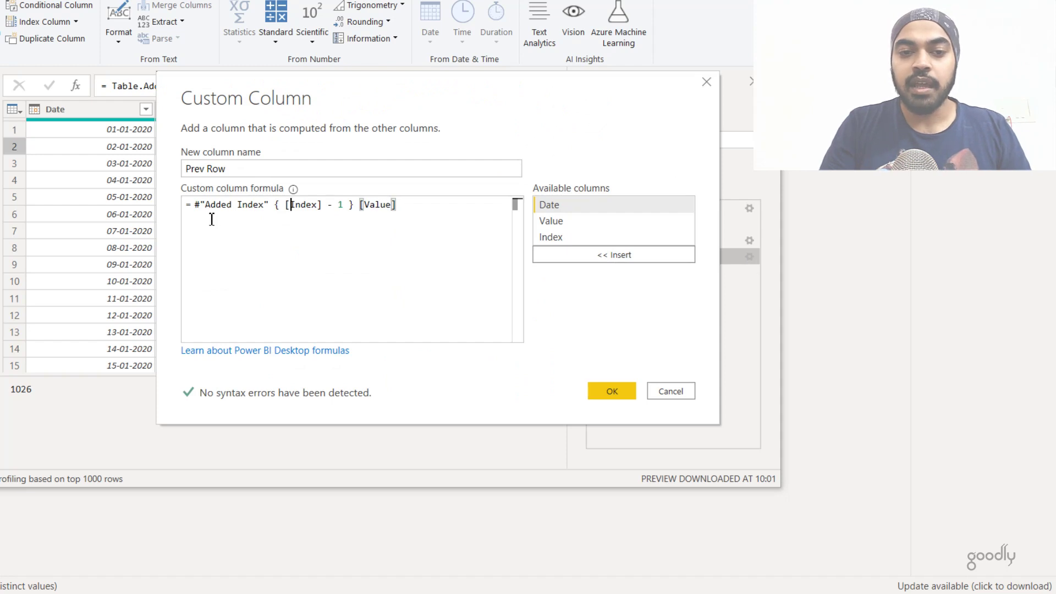
{"action": "key", "text": "Home"}
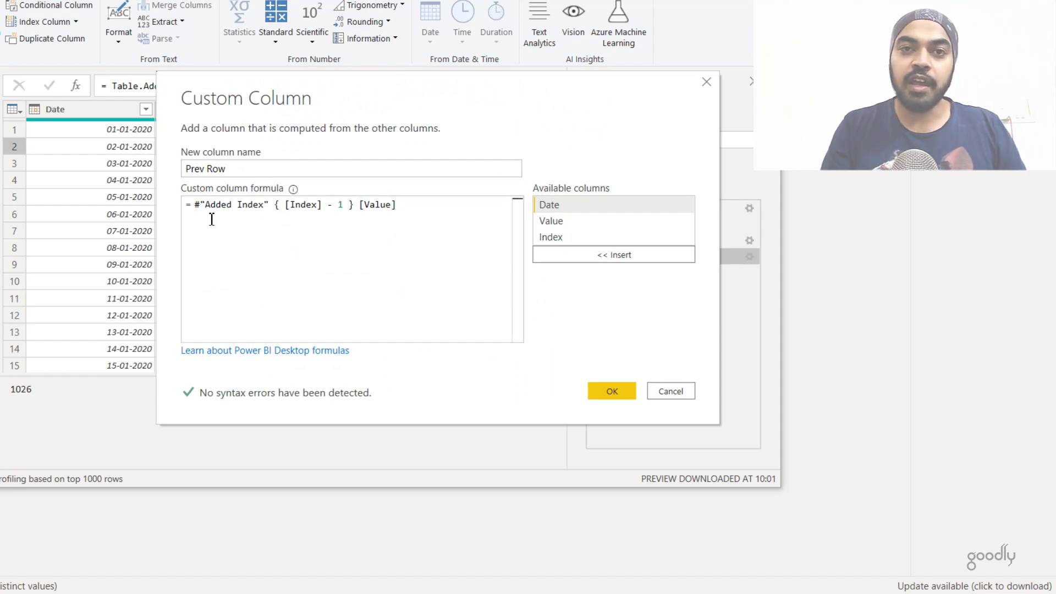
{"action": "type", "text": "try"}
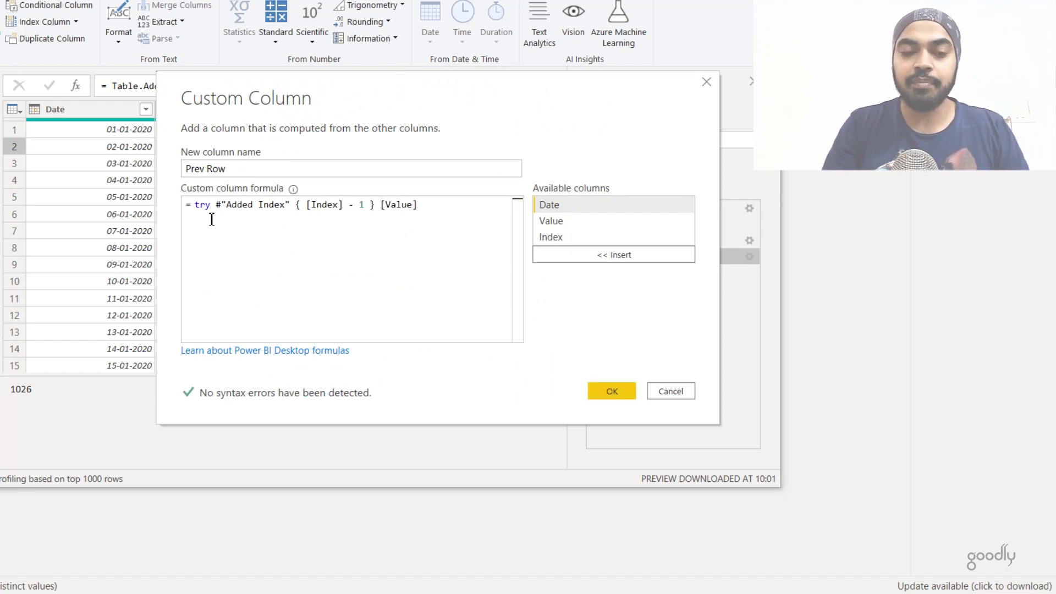
{"action": "key", "text": "shift+End"}
{"action": "key", "text": "End"}
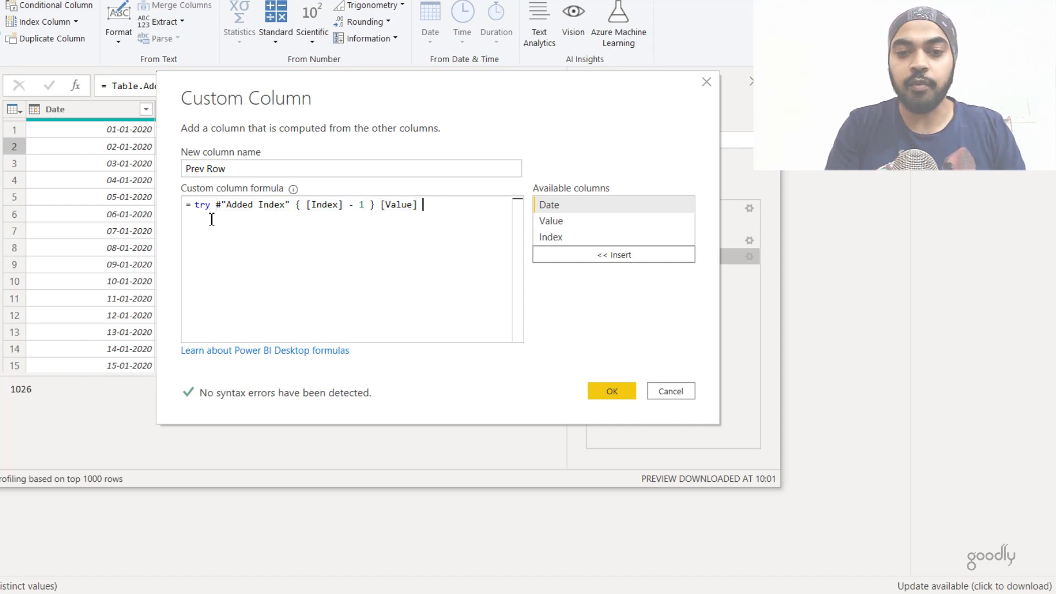
{"action": "type", "text": "otherwis"}
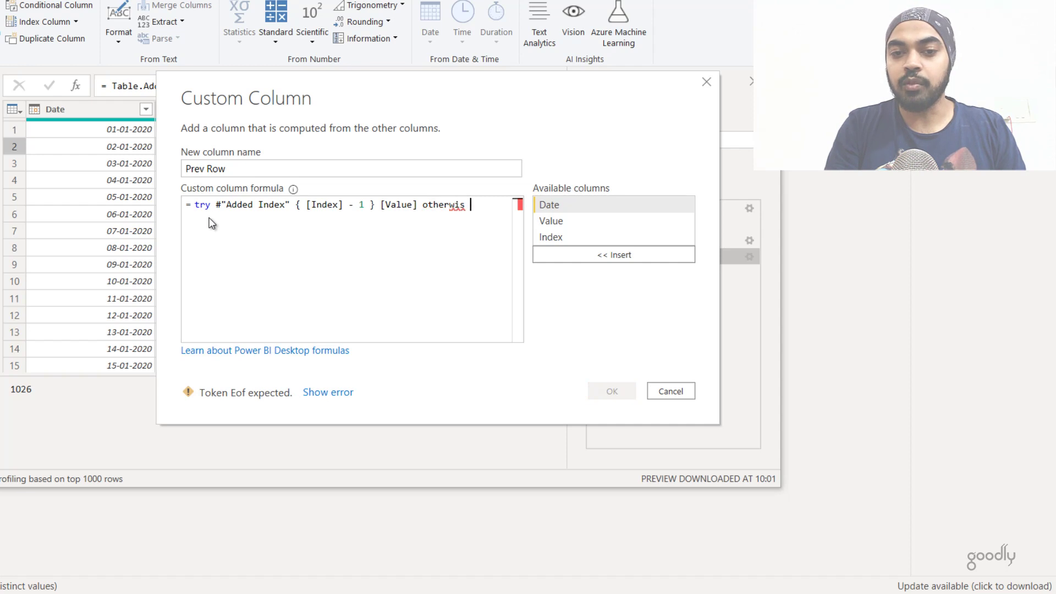
{"action": "type", "text": "e null"}
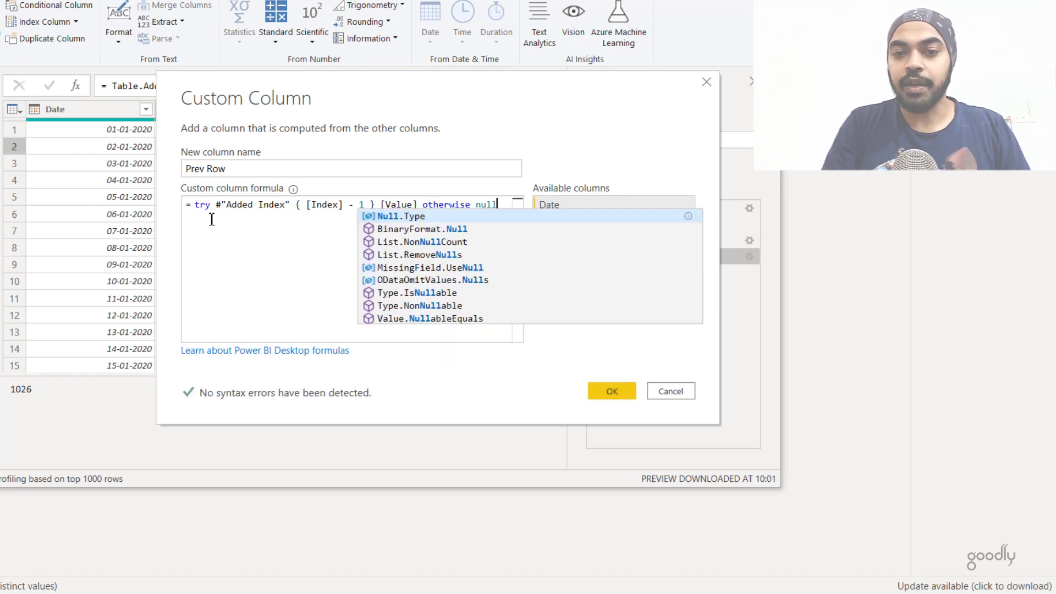
{"action": "key", "text": "ctrl+Left"}
{"action": "key", "text": "ctrl+Left"}
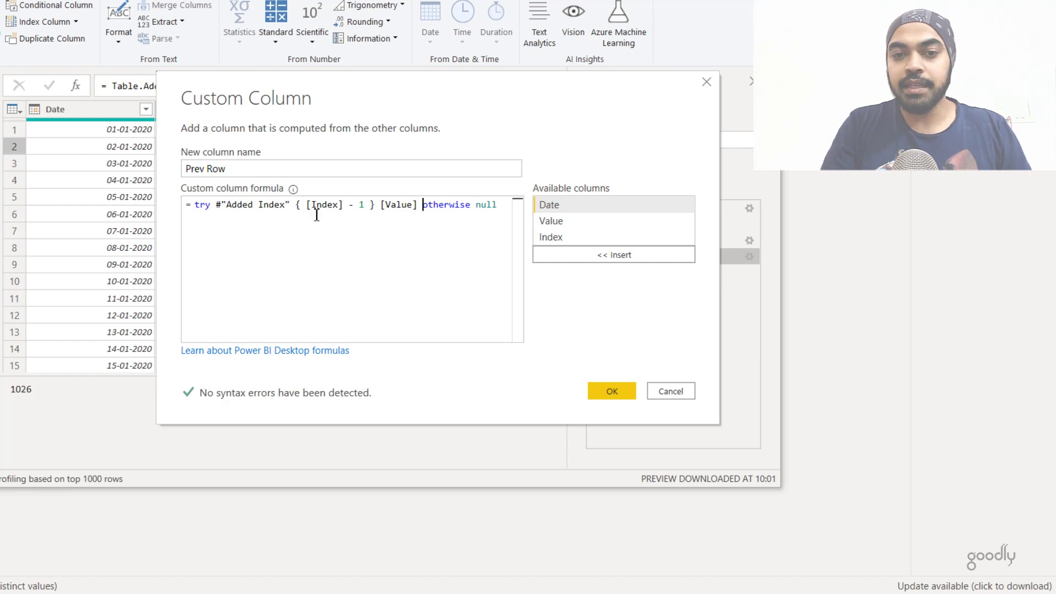
{"action": "left_click", "coordinate": [606, 394]}
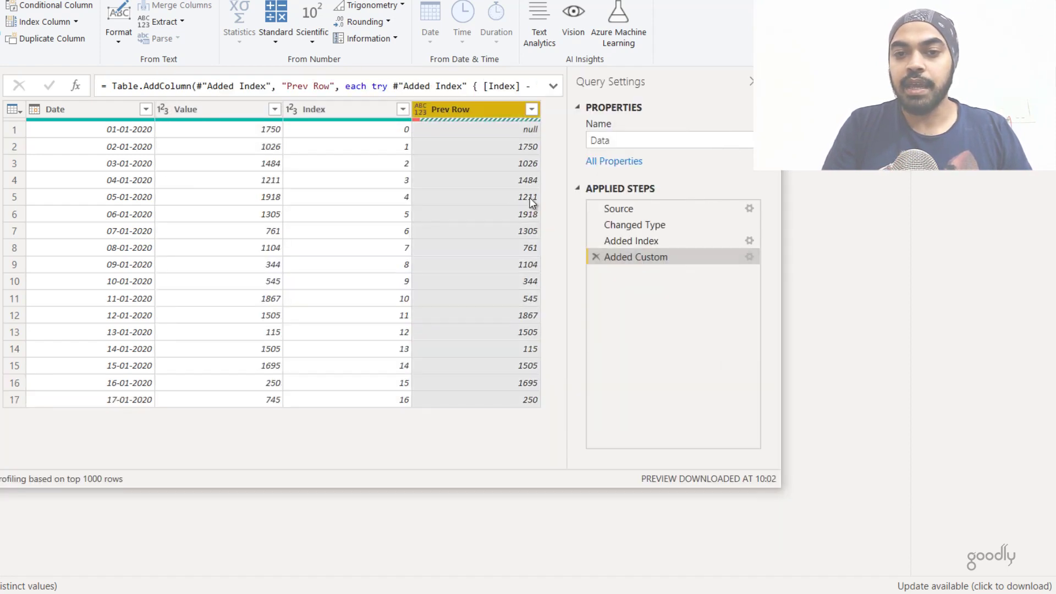
{"action": "left_click", "coordinate": [506, 126]}
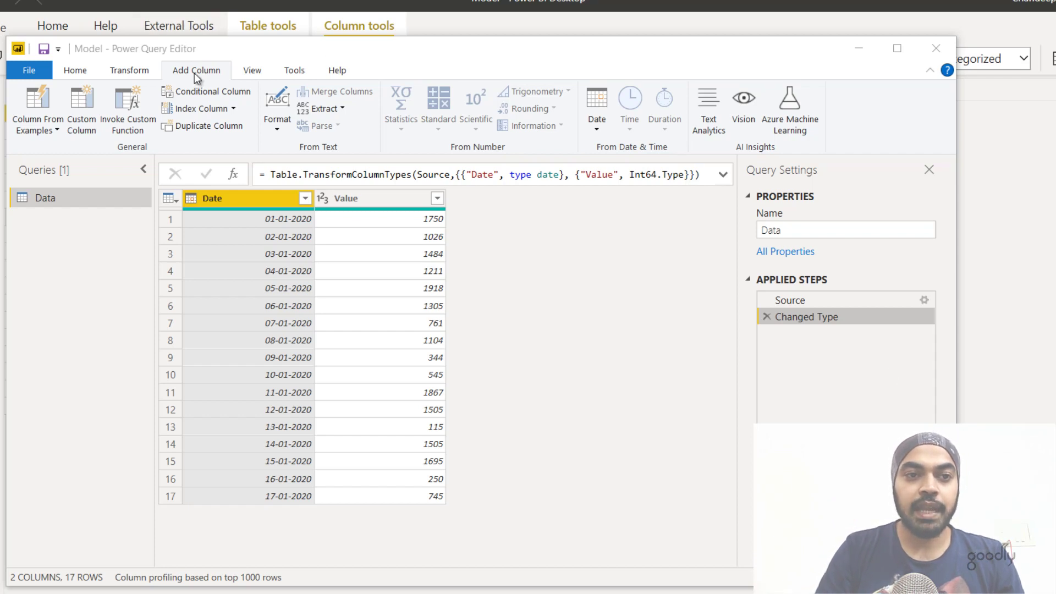
Add an index column starting from 1 directly after the Changed Type step.
{"action": "left_click", "coordinate": [235, 112]}
{"action": "left_click", "coordinate": [232, 108]}
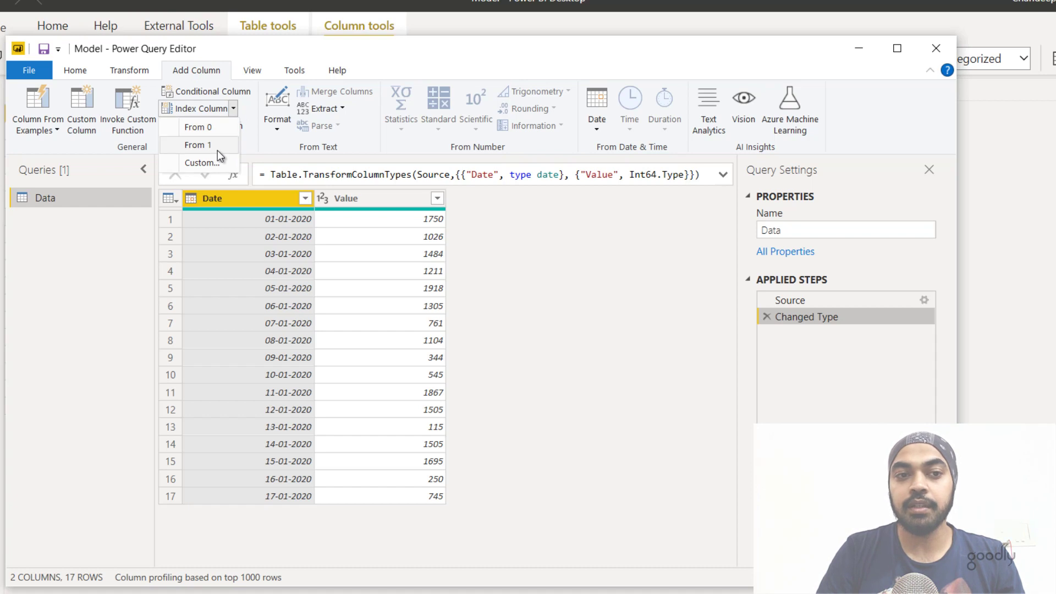
{"action": "left_click", "coordinate": [216, 151]}
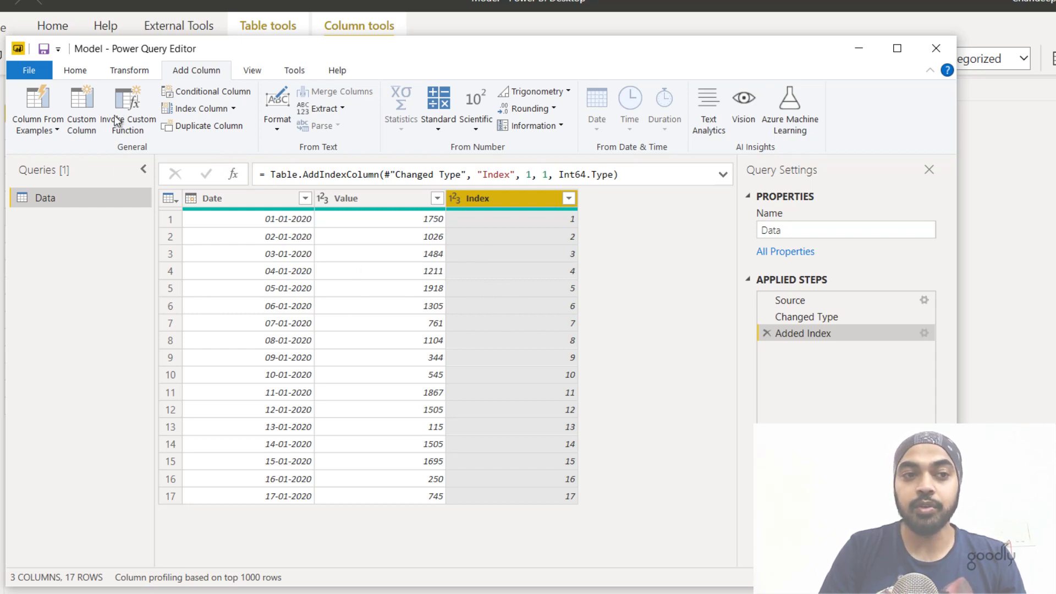
Apply the query changes to the model and add a new calculated column to the Data table.
{"action": "left_click", "coordinate": [83, 71]}
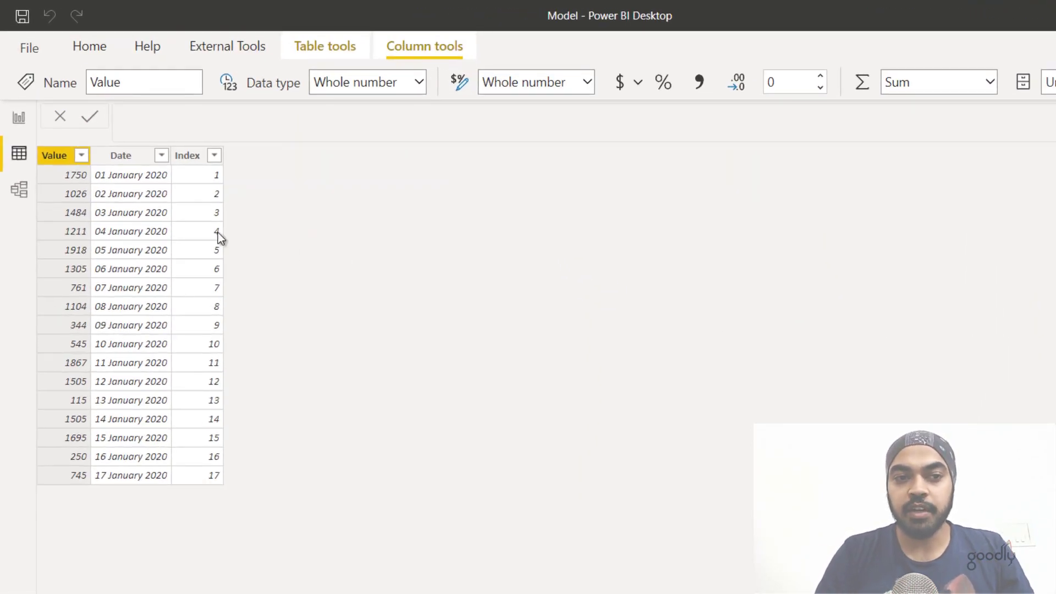
{"action": "left_click", "coordinate": [163, 229]}
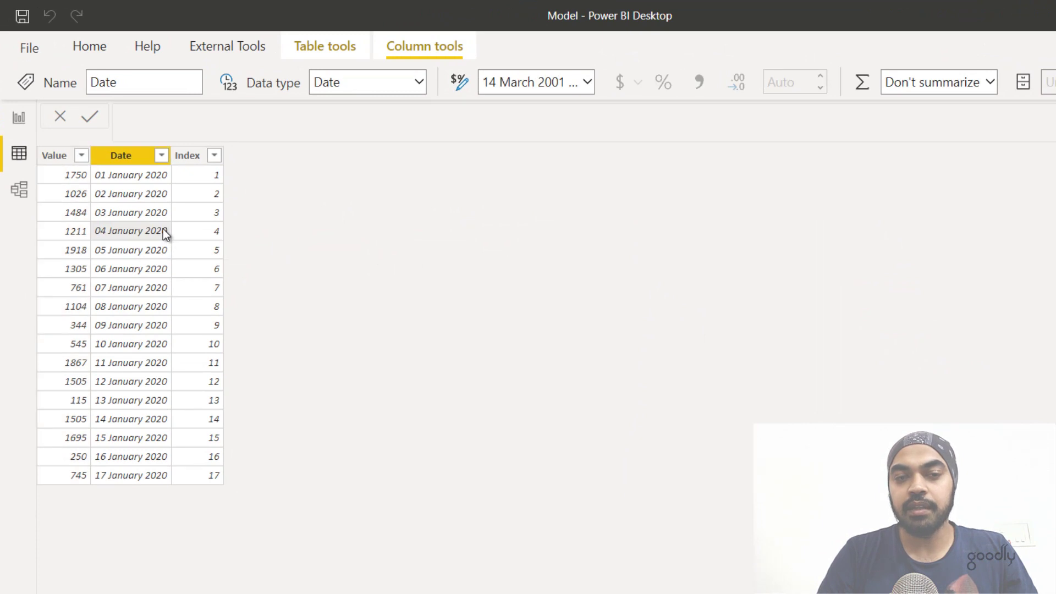
{"action": "right_click", "coordinate": [163, 230]}
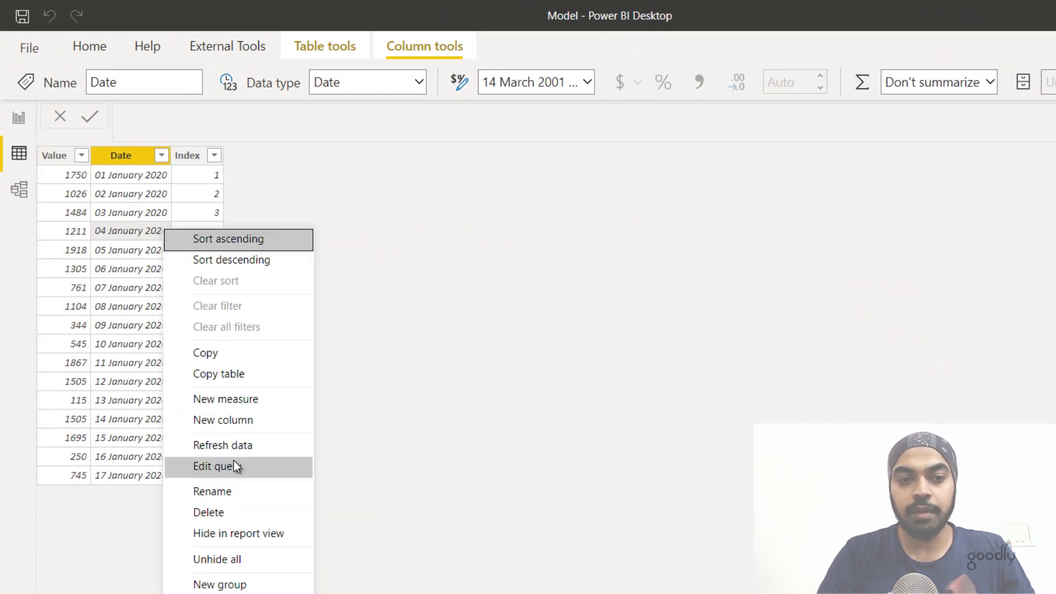
{"action": "key", "text": "Escape"}
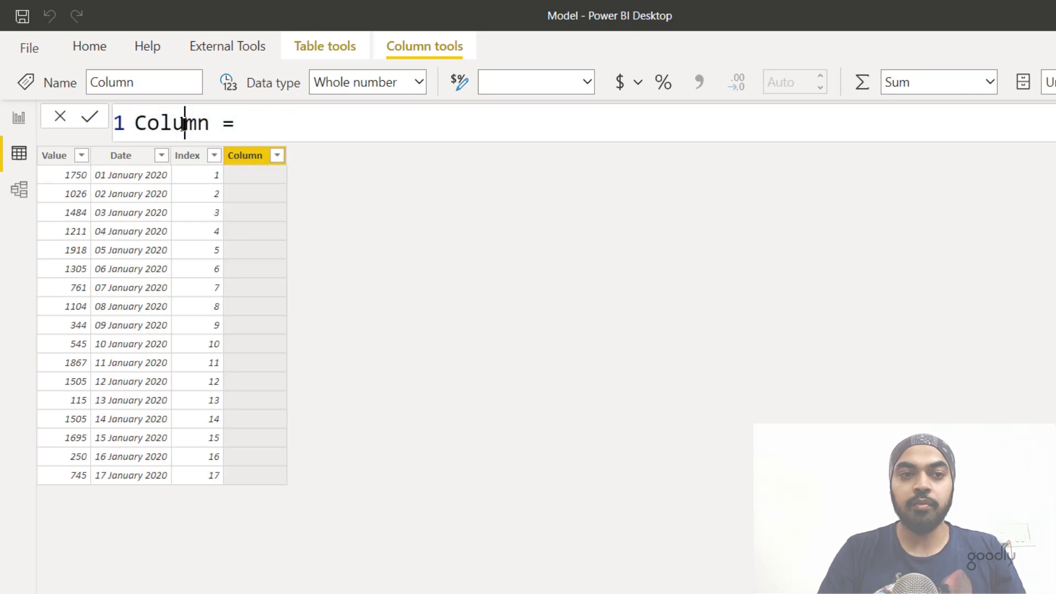
Name the calculated column Prev Row and begin its formula with the LOOKUPVALUE function.
{"action": "double_click", "coordinate": [184, 123]}
{"action": "type", "text": "Prev Row"}
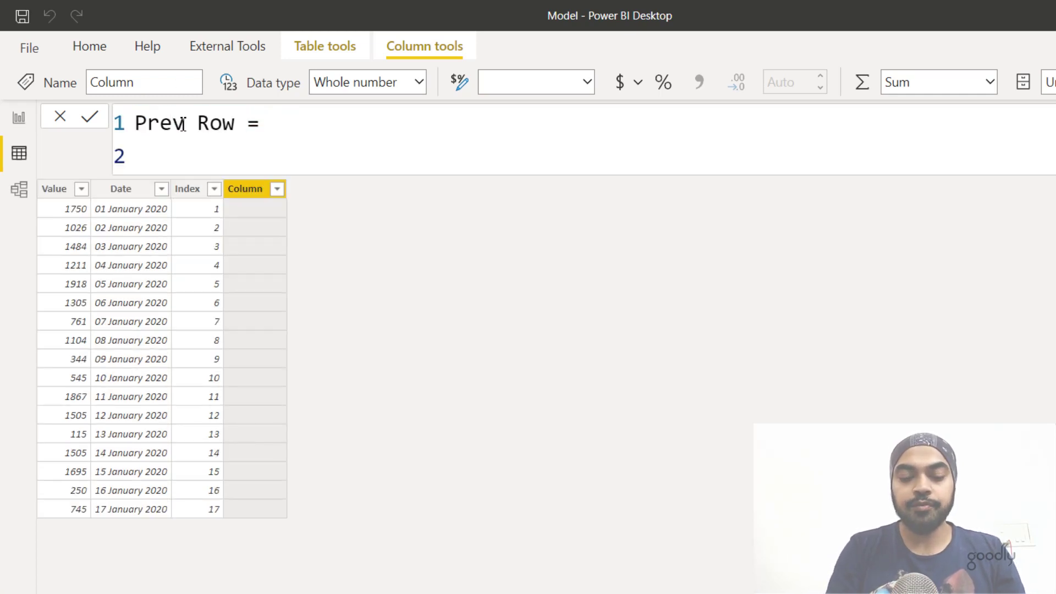
{"action": "type", "text": "look"}
{"action": "key", "text": "Tab"}
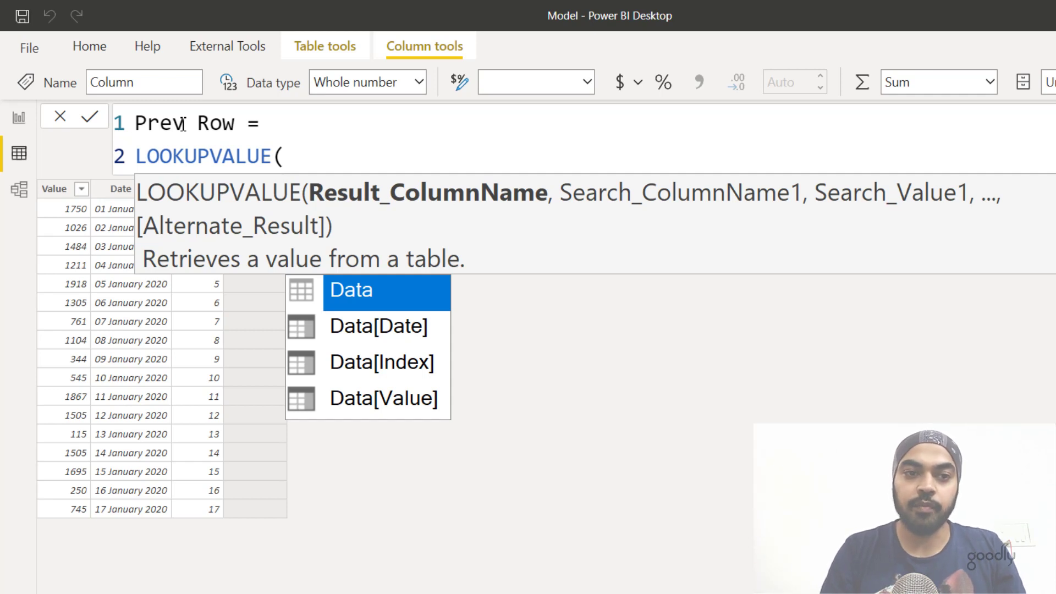
Enter Data[Value] as the LOOKUPVALUE result column and Data[Index] as the search column, each on its own line.
{"action": "key", "text": "shift+Return"}
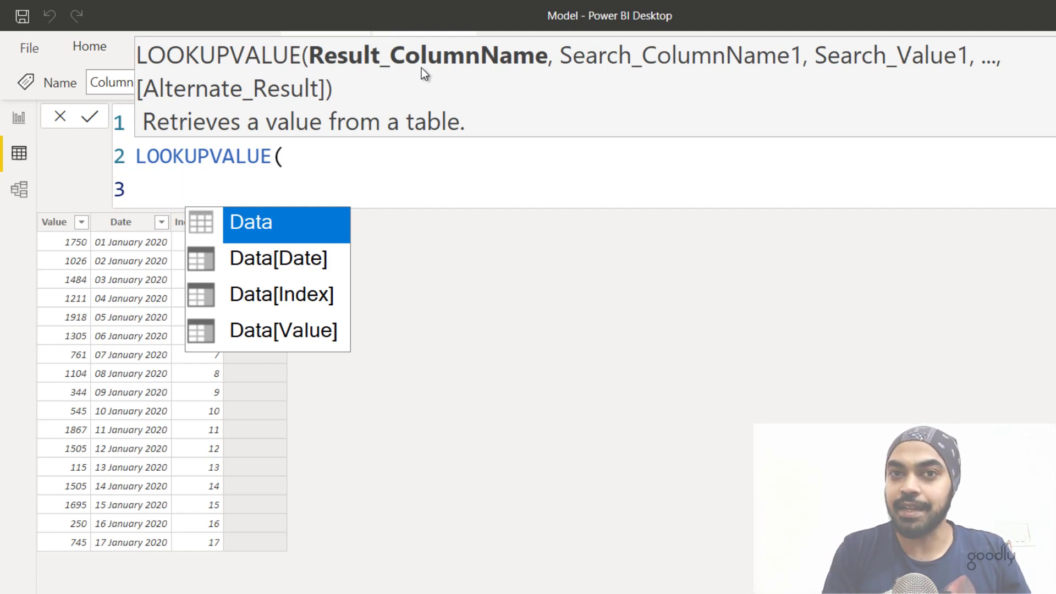
{"action": "key", "text": "Down"}
{"action": "key", "text": "Down"}
{"action": "key", "text": "Down"}
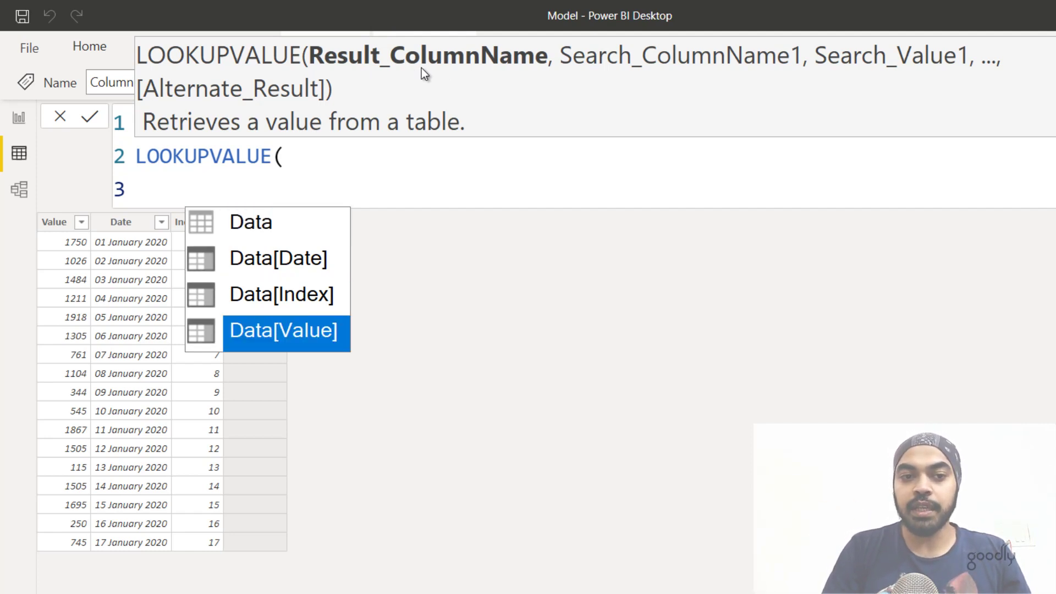
{"action": "key", "text": "Tab"}
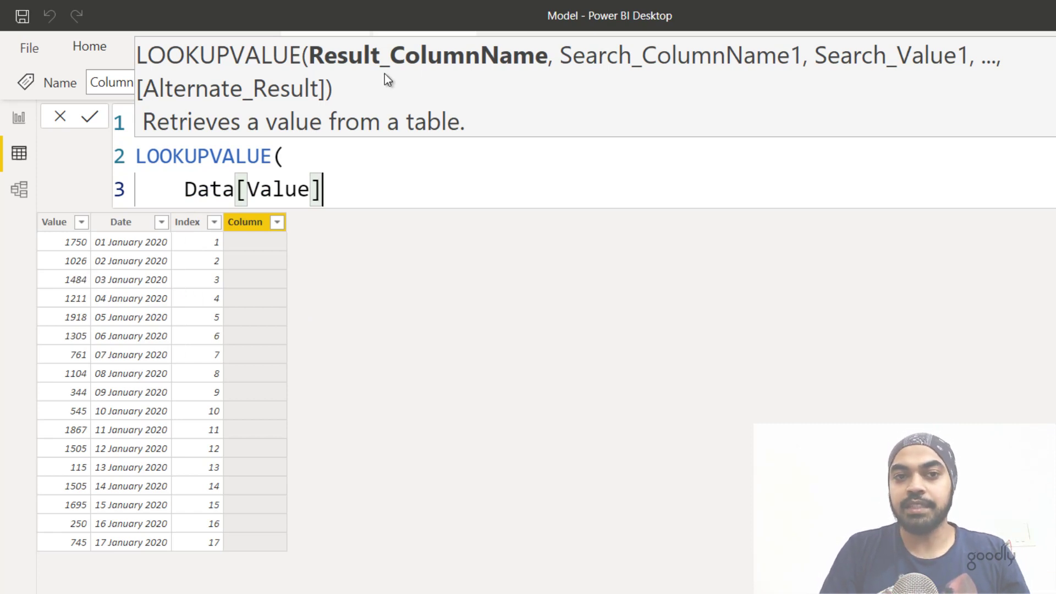
{"action": "type", "text": ","}
{"action": "key", "text": "Return"}
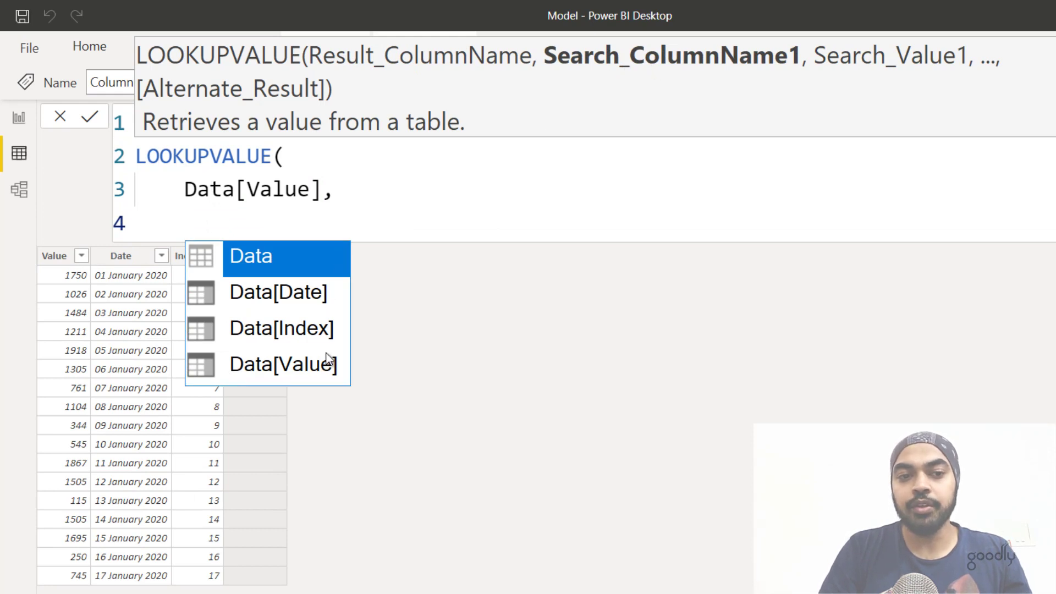
{"action": "type", "text": "Data[Index],"}
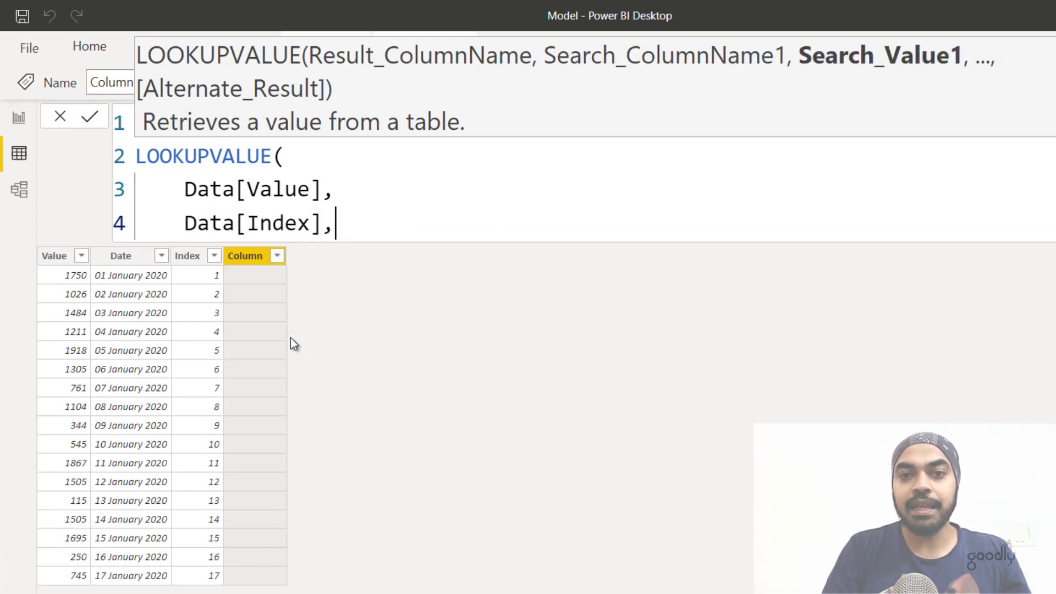
{"action": "key", "text": "Return"}
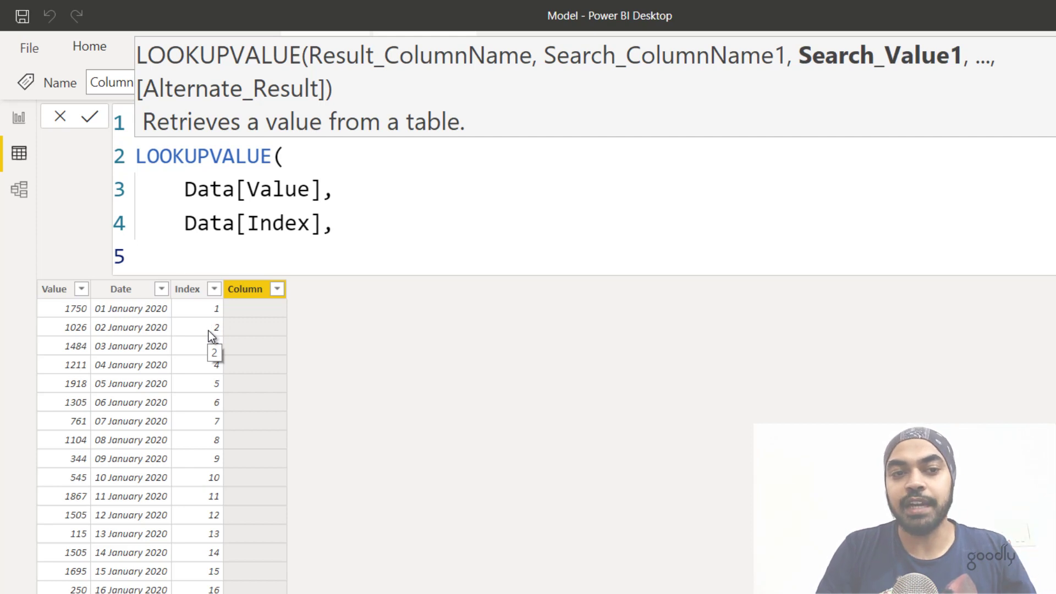
Enter Data[Index] - 1 as the search value, close the LOOKUPVALUE function and commit the Prev Row formula.
{"action": "type", "text": "ind"}
{"action": "key", "text": "Tab"}
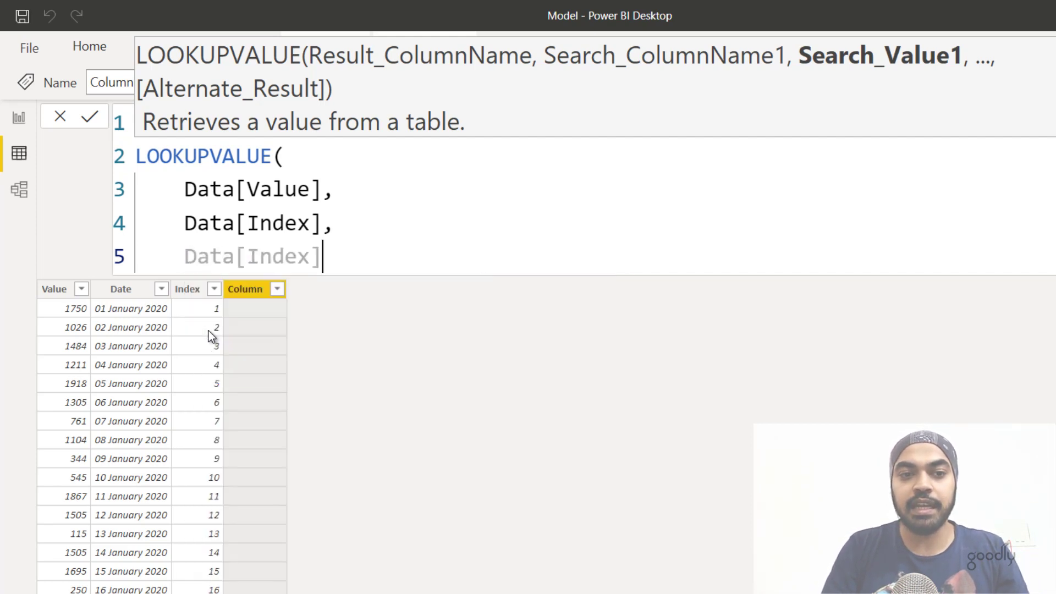
{"action": "type", "text": "- 1"}
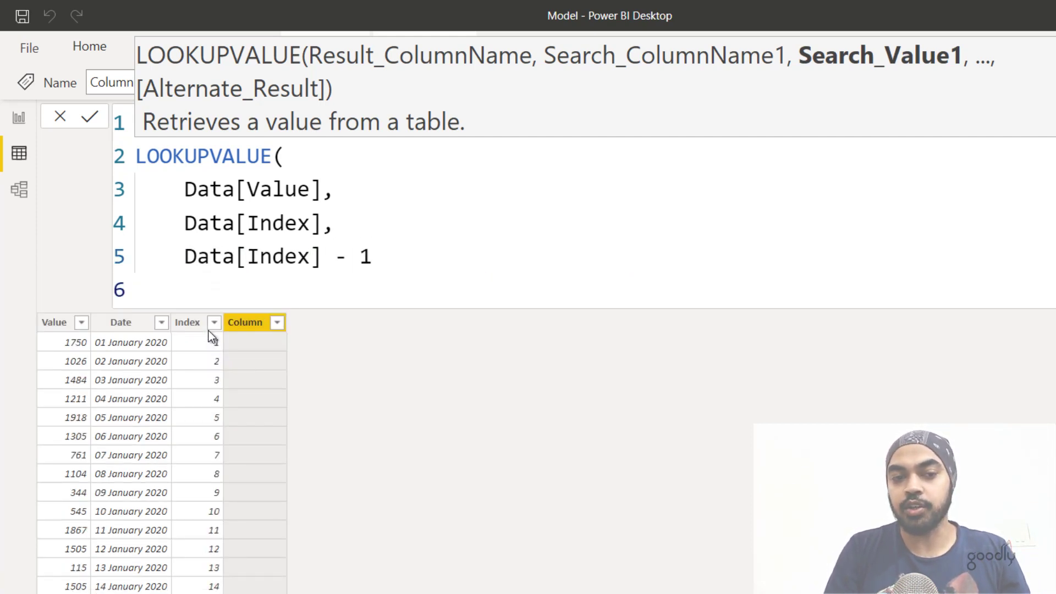
{"action": "key", "text": "shift+Return"}
{"action": "type", "text": ")"}
{"action": "key", "text": "Return"}
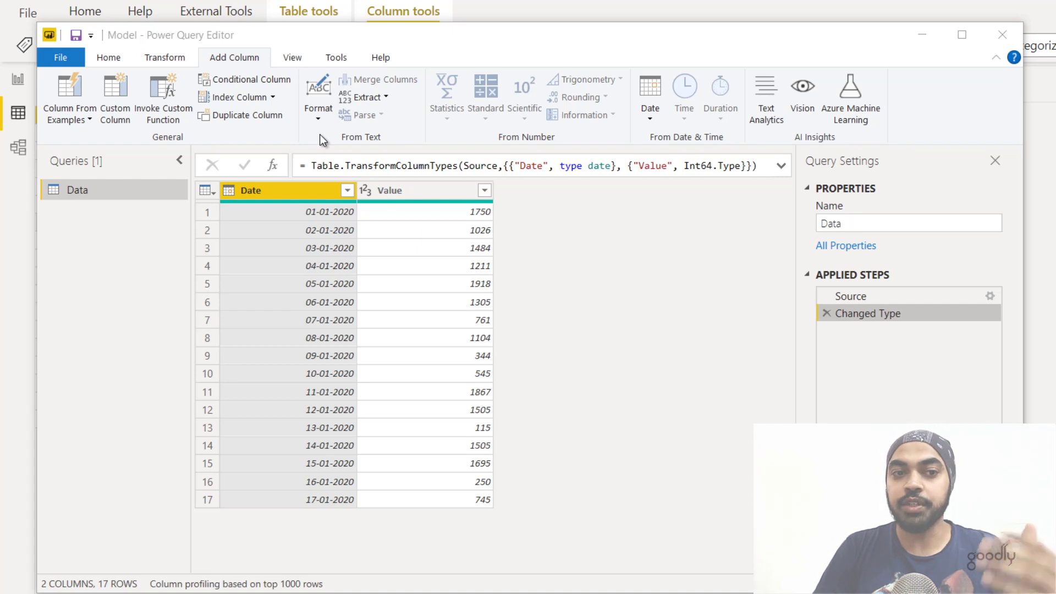
Add an index column starting from 0 to the Data query after the Changed Type step.
{"action": "left_click", "coordinate": [274, 100]}
{"action": "left_click", "coordinate": [272, 97]}
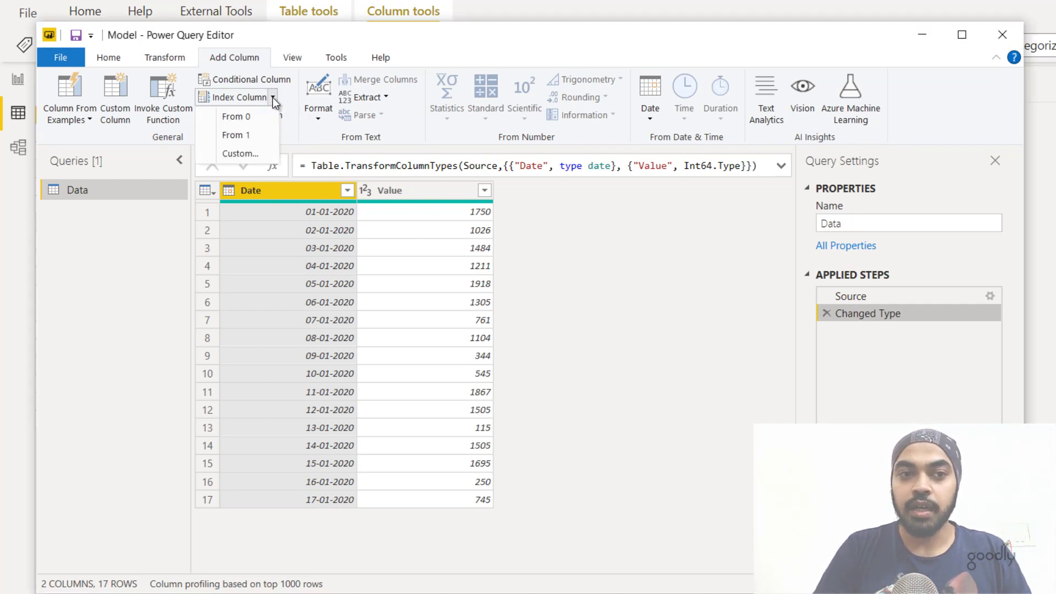
{"action": "left_click", "coordinate": [246, 121]}
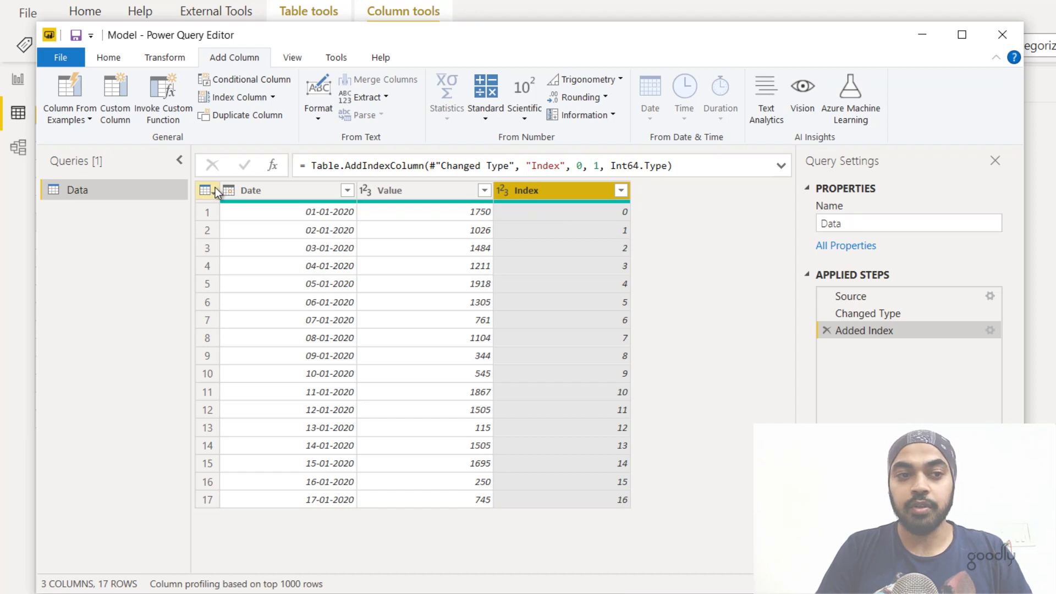
Create a reference of the Data query and name it Dummy Data.
{"action": "right_click", "coordinate": [84, 189]}
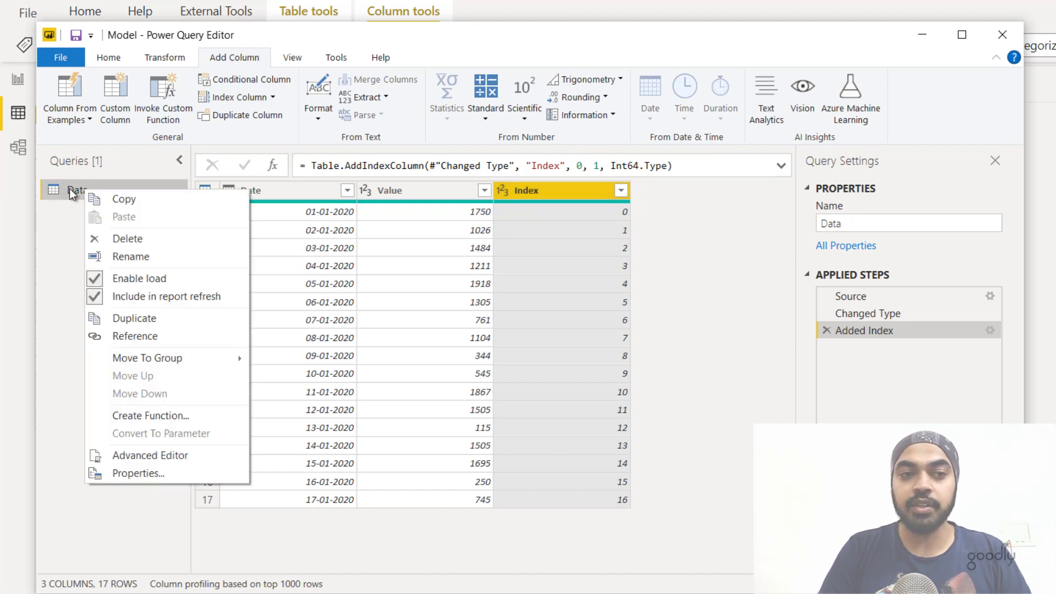
{"action": "left_click", "coordinate": [138, 337]}
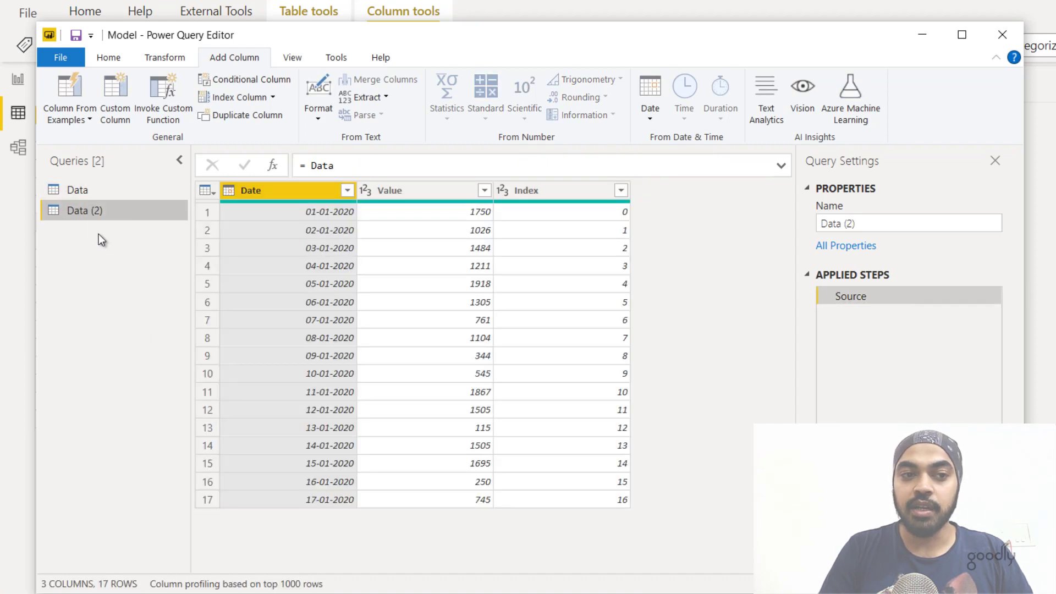
{"action": "left_click", "coordinate": [892, 229]}
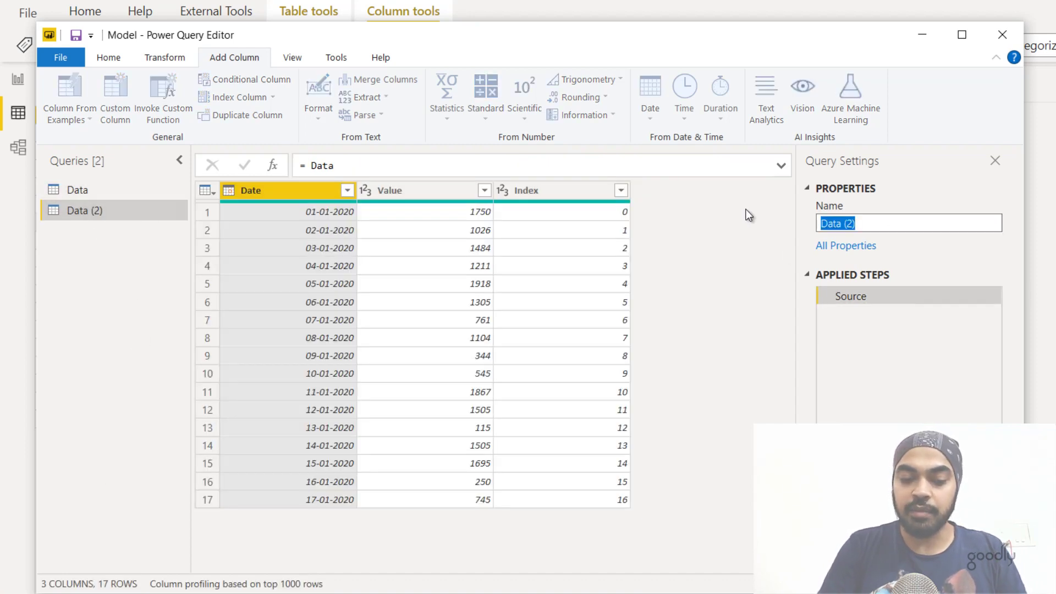
{"action": "type", "text": "Dummy "}
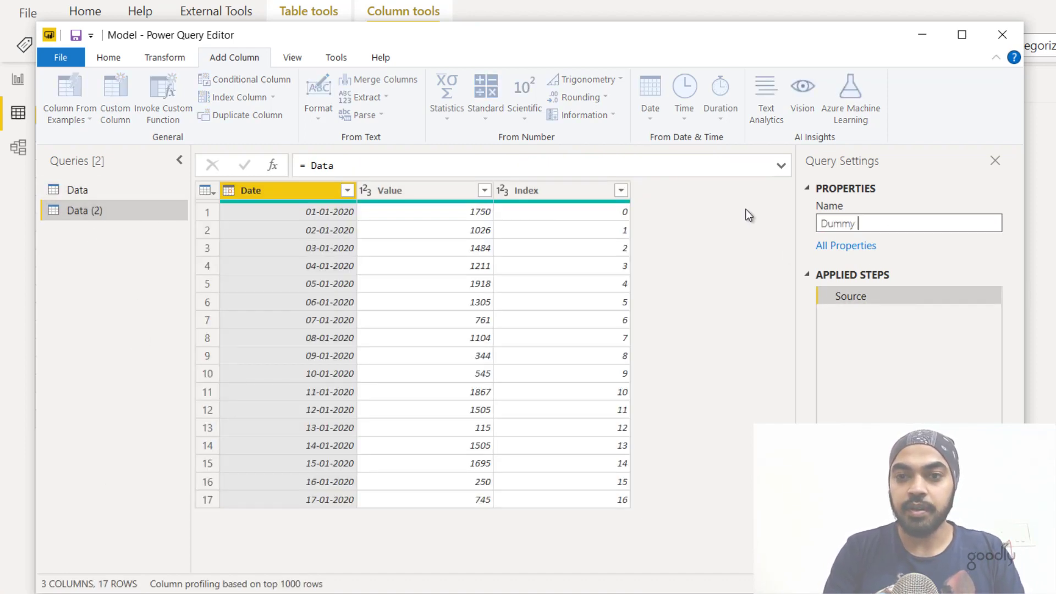
{"action": "type", "text": "Data"}
{"action": "key", "text": "Return"}
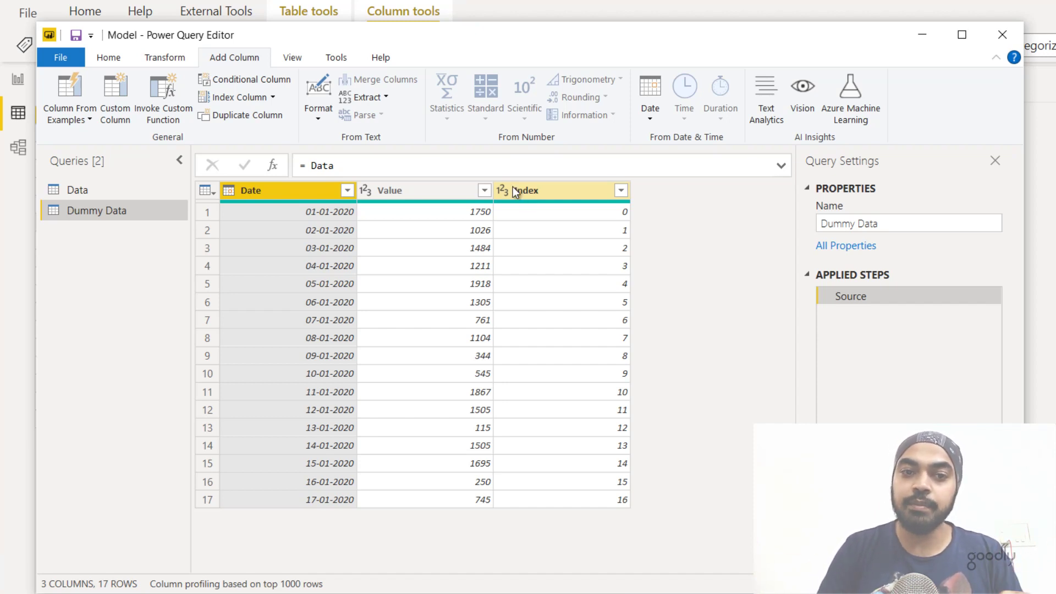
Remove every column except Value from the Dummy Data query.
{"action": "left_click", "coordinate": [408, 188]}
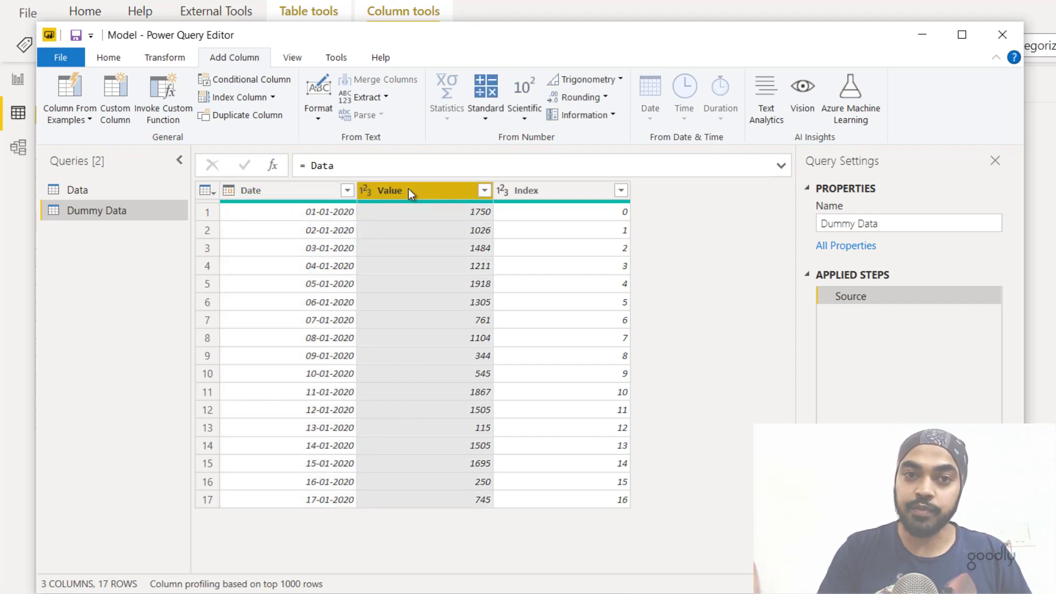
{"action": "right_click", "coordinate": [408, 189]}
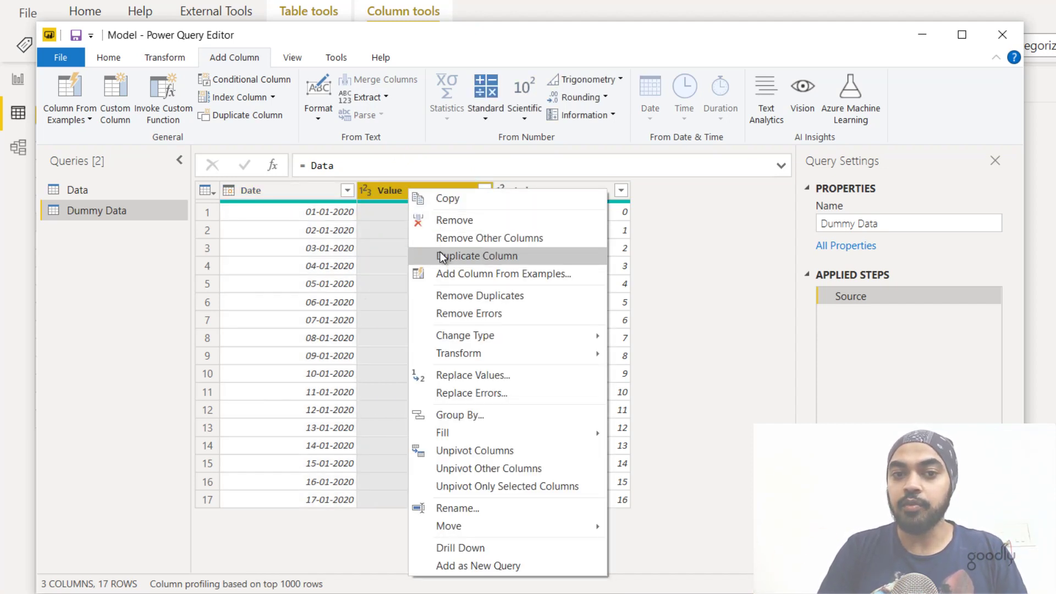
{"action": "left_click", "coordinate": [443, 237]}
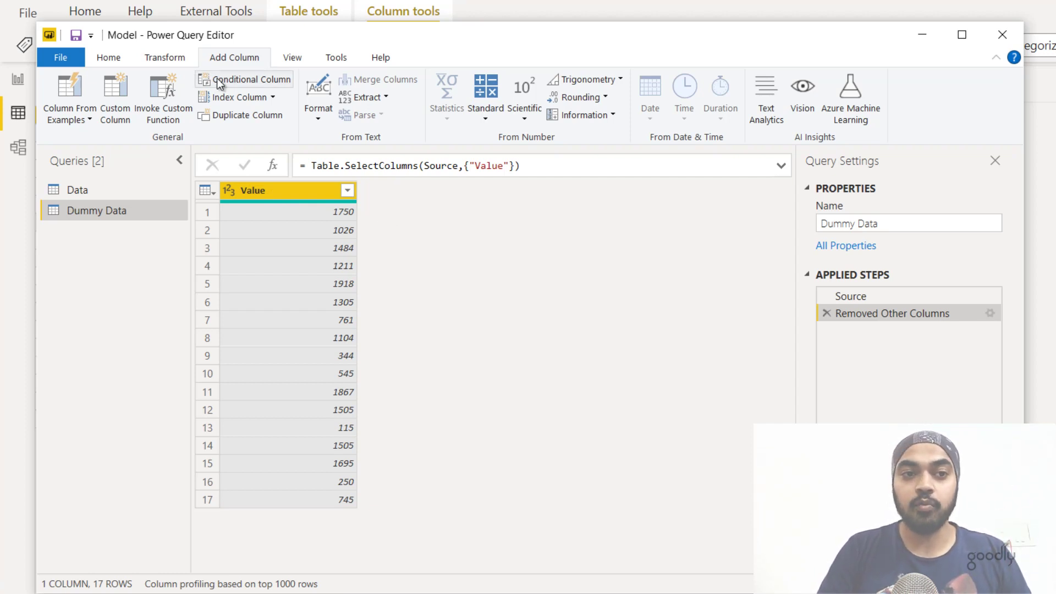
Add an index column starting from 1 to the Dummy Data query and compare it with the Data query.
{"action": "left_click", "coordinate": [273, 100]}
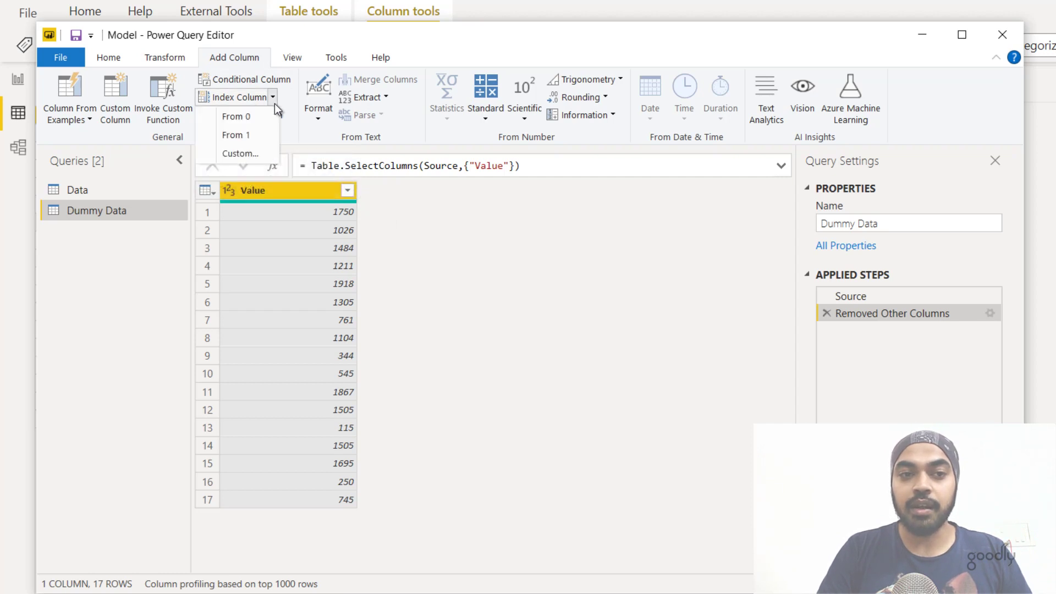
{"action": "left_click", "coordinate": [247, 136]}
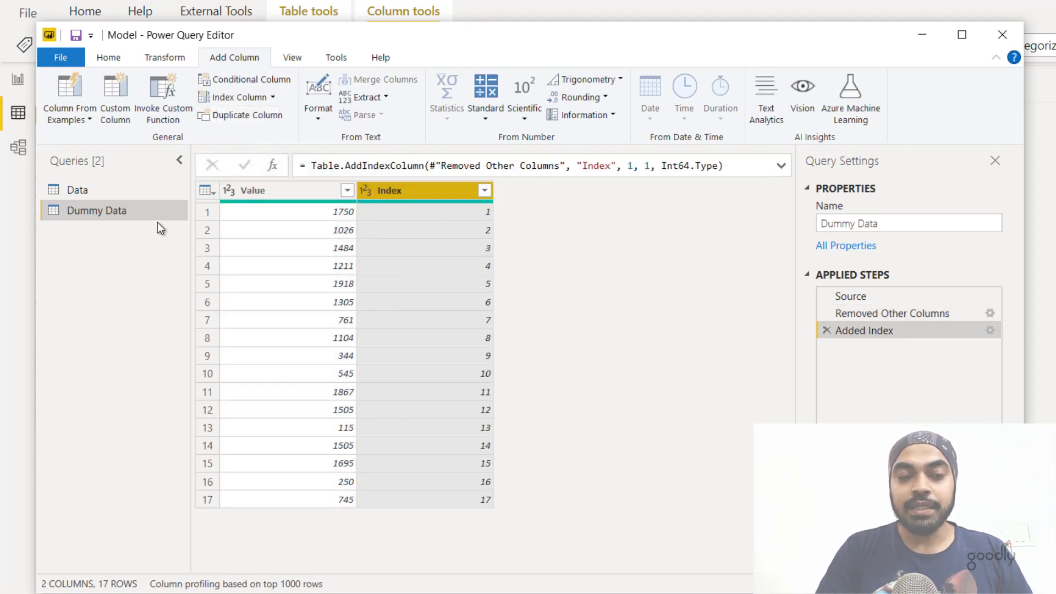
{"action": "left_click", "coordinate": [84, 194]}
{"action": "left_click", "coordinate": [103, 211]}
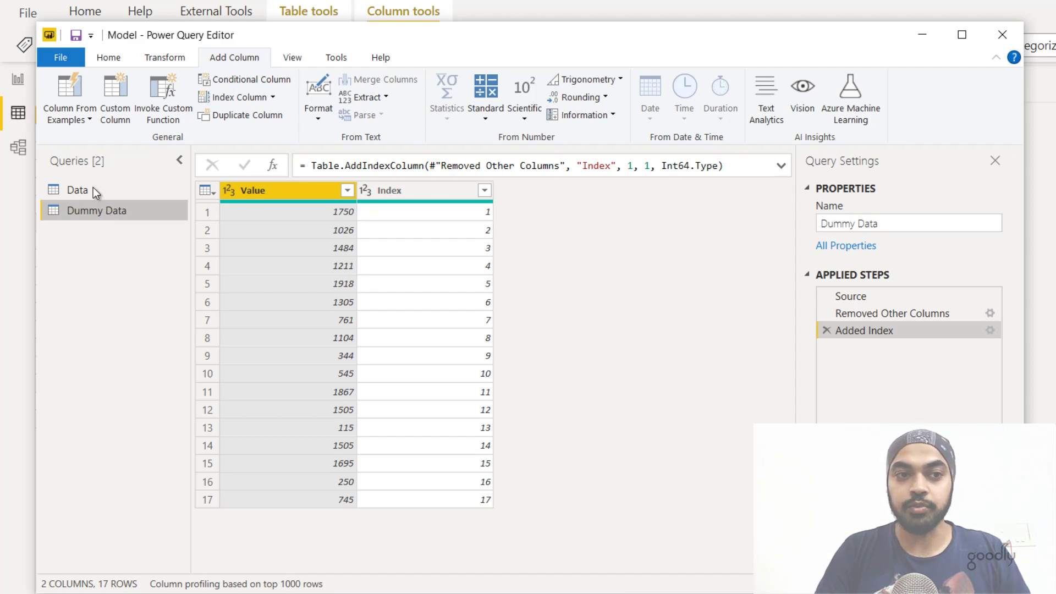
Load both queries into the model and view the relationship between the Data and Dummy Data tables.
{"action": "left_click", "coordinate": [109, 57]}
{"action": "left_click", "coordinate": [59, 93]}
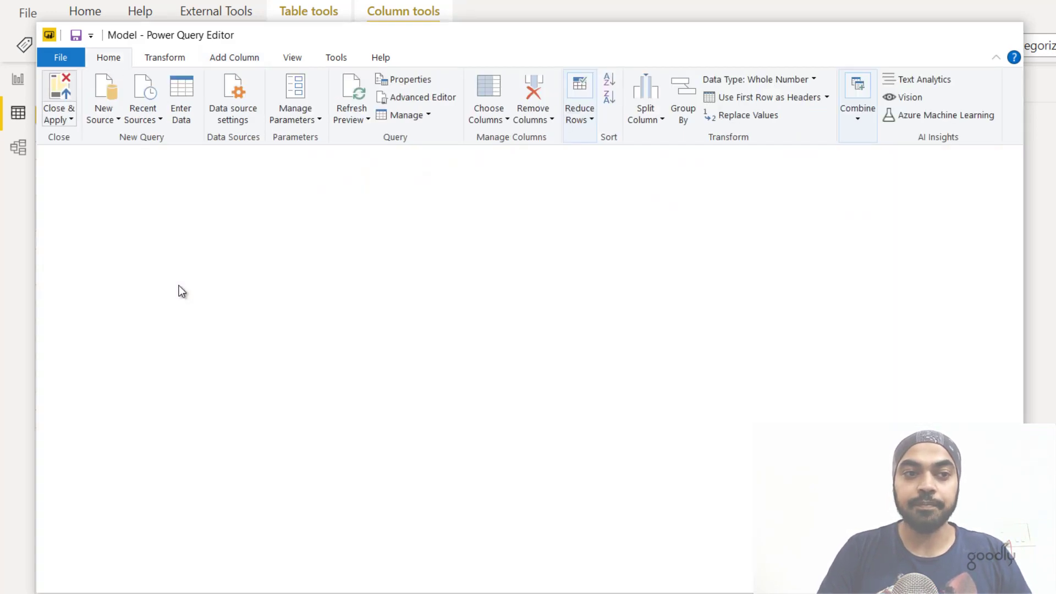
{"action": "left_click", "coordinate": [18, 147]}
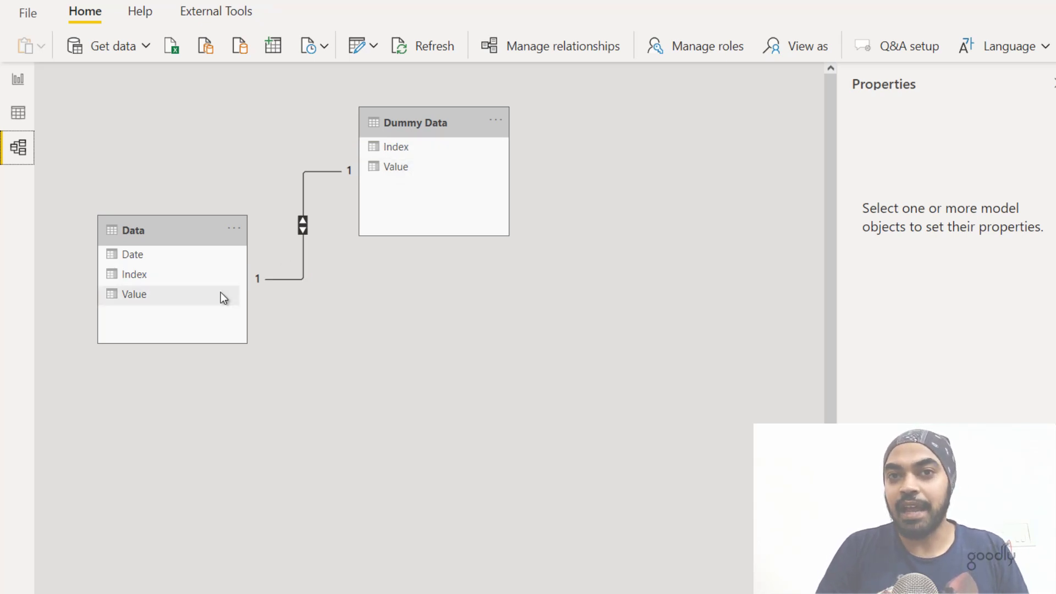
Add a calculated column to the Data table with the formula Prev Row = RELATED('Dummy Data'[Value]).
{"action": "left_click", "coordinate": [21, 114]}
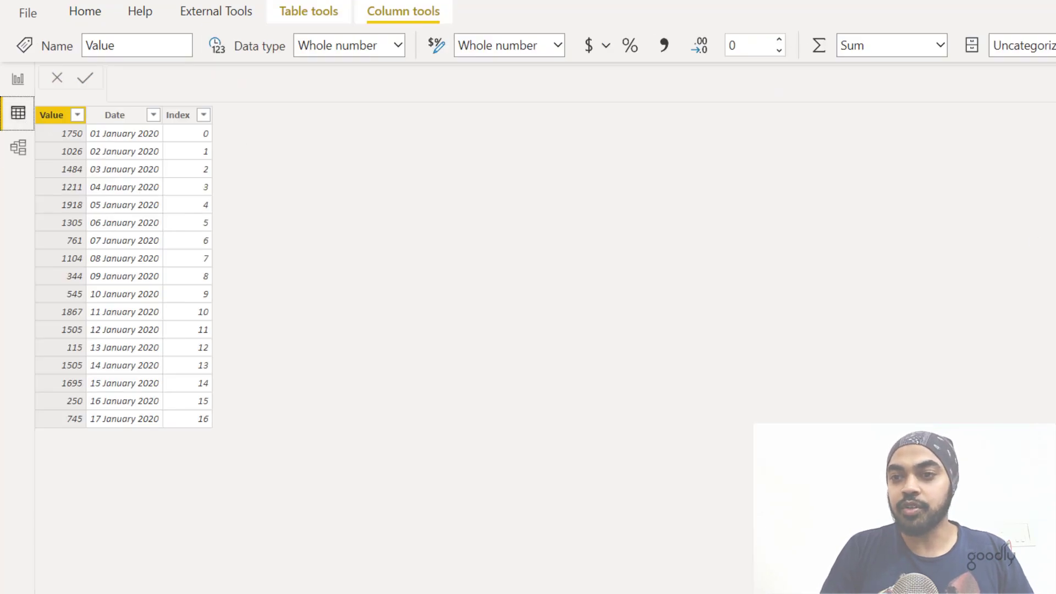
{"action": "right_click", "coordinate": [169, 188]}
{"action": "left_click", "coordinate": [252, 120]}
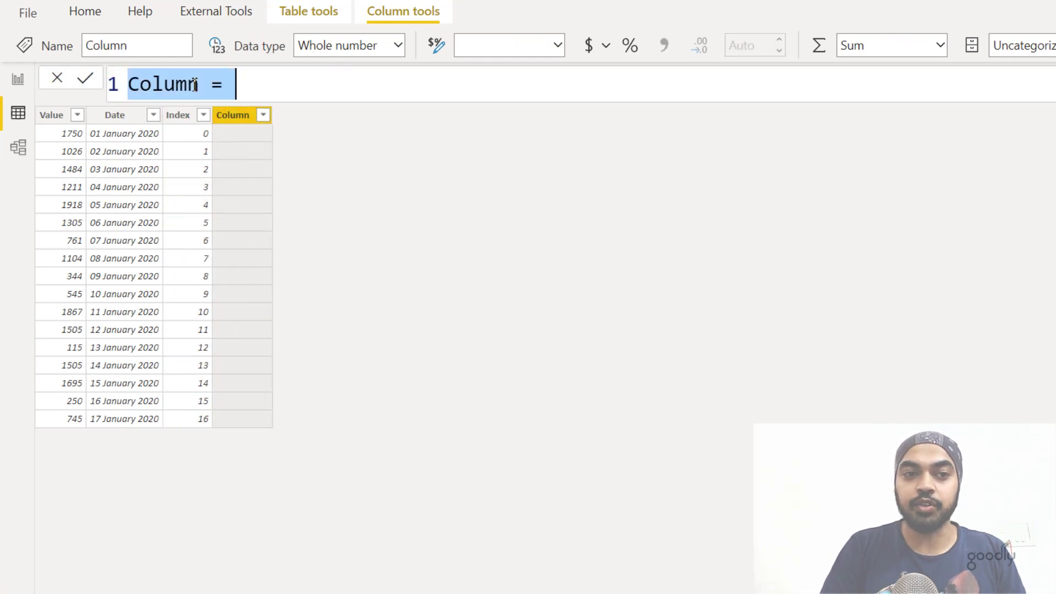
{"action": "type", "text": "Prev Row = RELATED("}
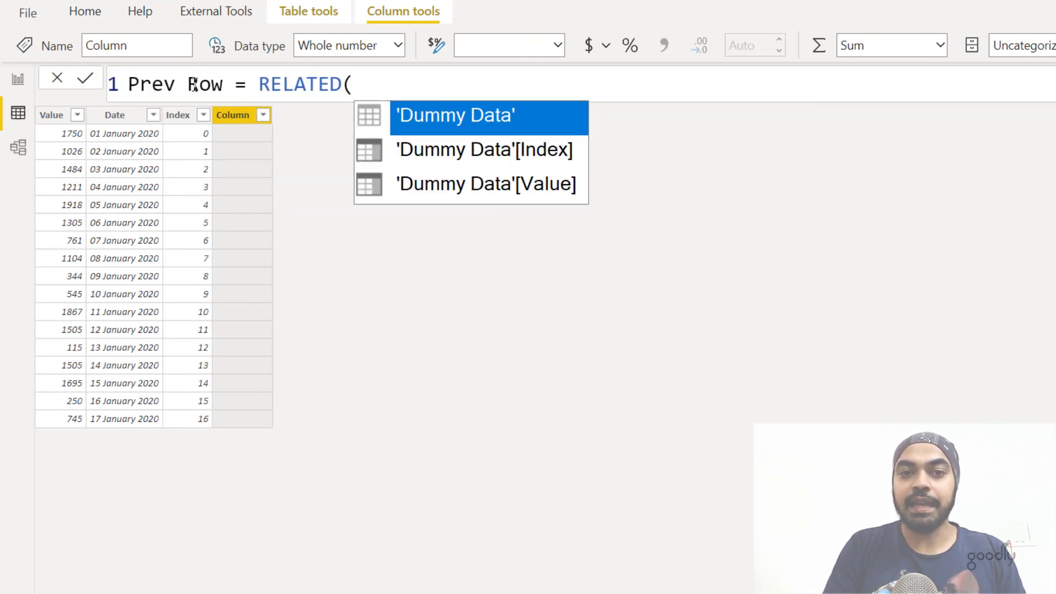
{"action": "left_click", "coordinate": [523, 196]}
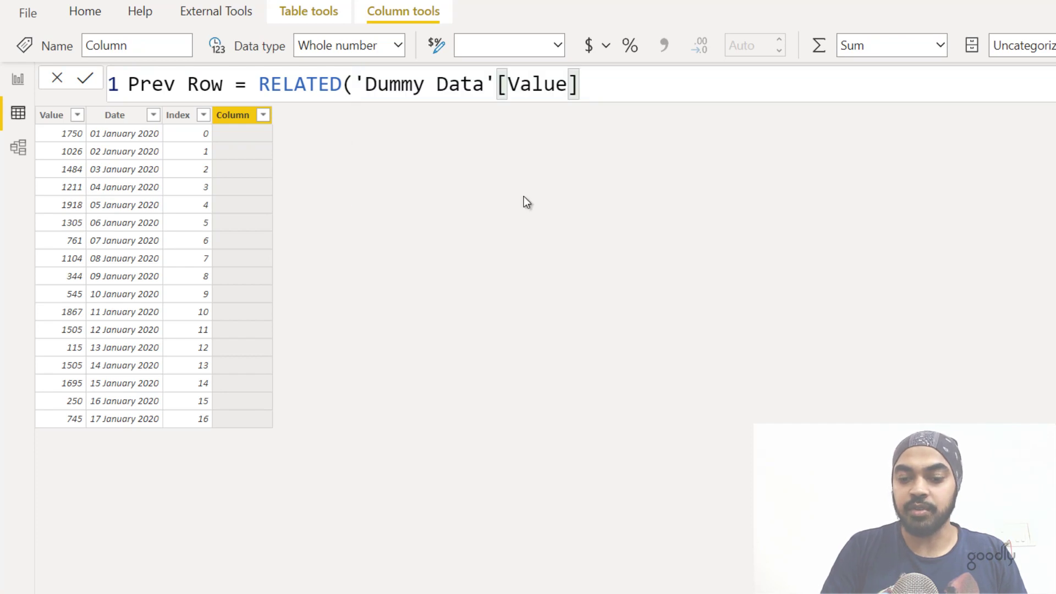
{"action": "type", "text": ")"}
{"action": "key", "text": "Return"}
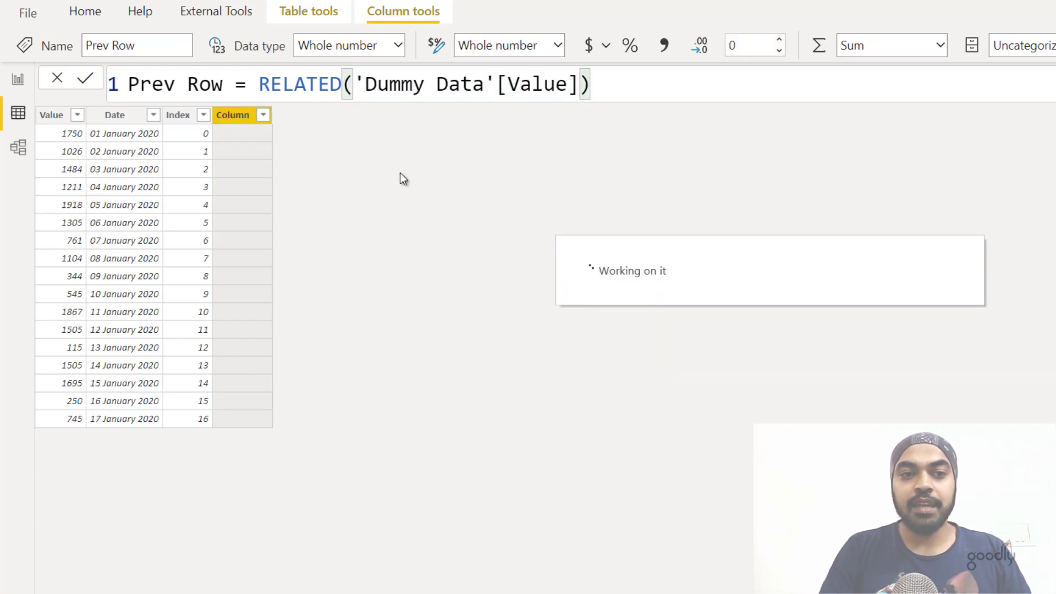